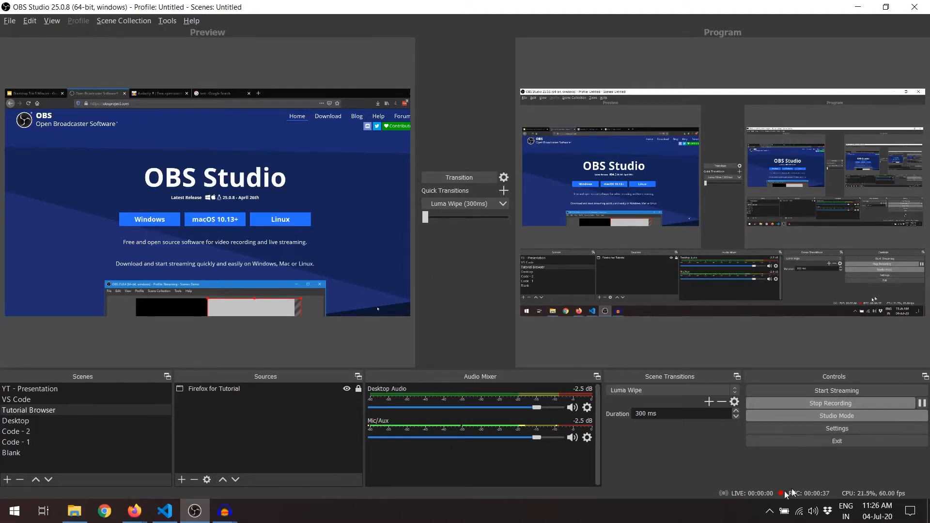
Turn Studio Mode off and on again, load the Tutorial Browser scene into the preview and run the transition
left_click(853, 418)
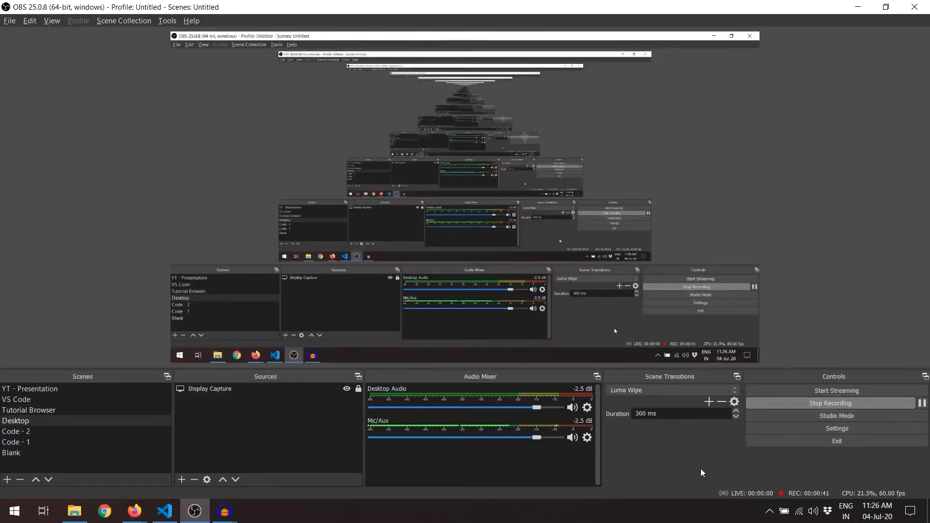
left_click(834, 418)
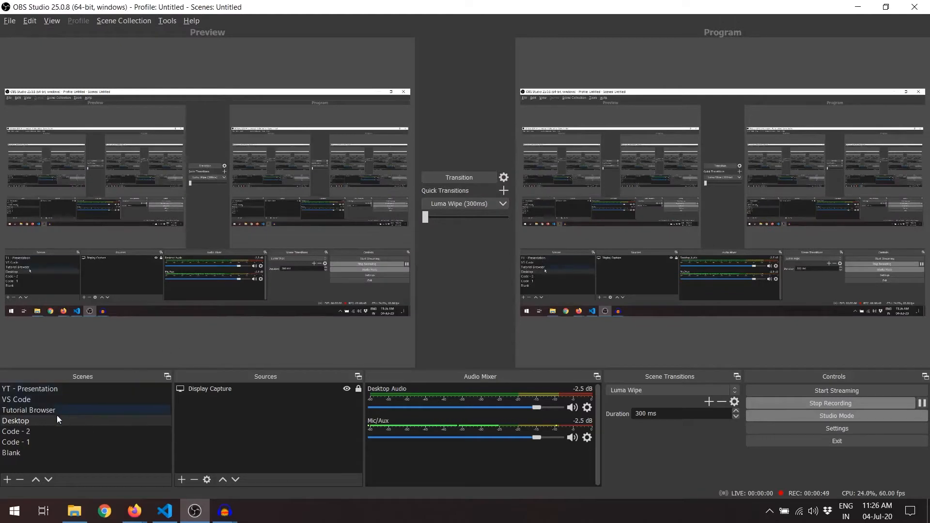
left_click(85, 411)
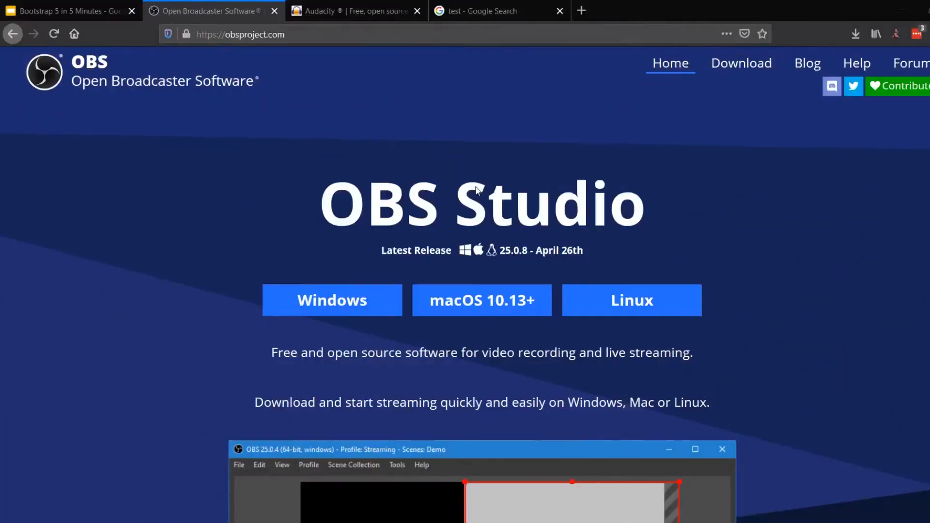
left_click(454, 178)
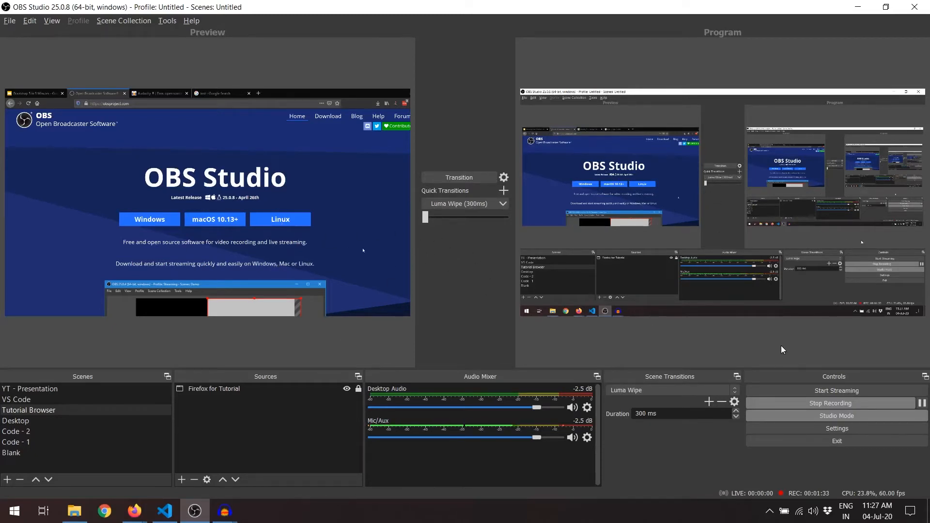
Open the program settings and review the general options and the available themes
left_click(803, 429)
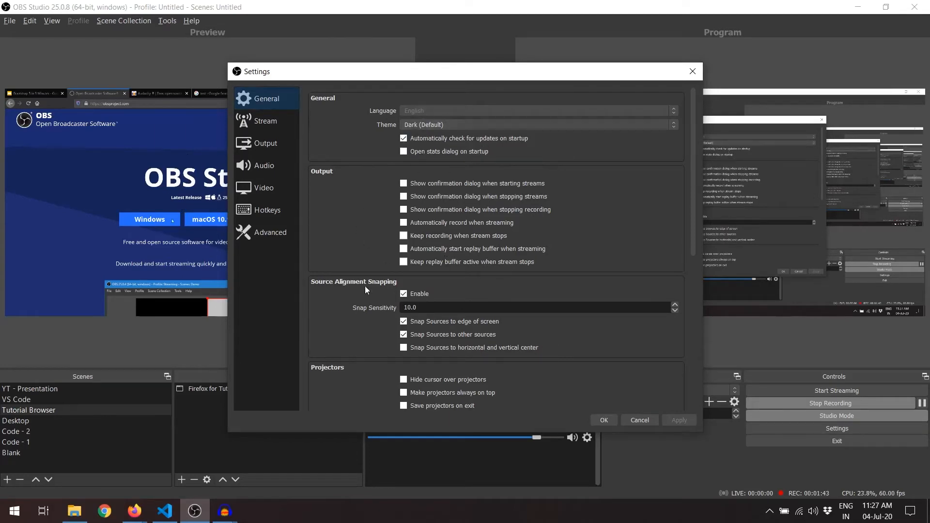
scroll(363, 289, "down", 10)
scroll(363, 289, "up", 10)
left_click(441, 128)
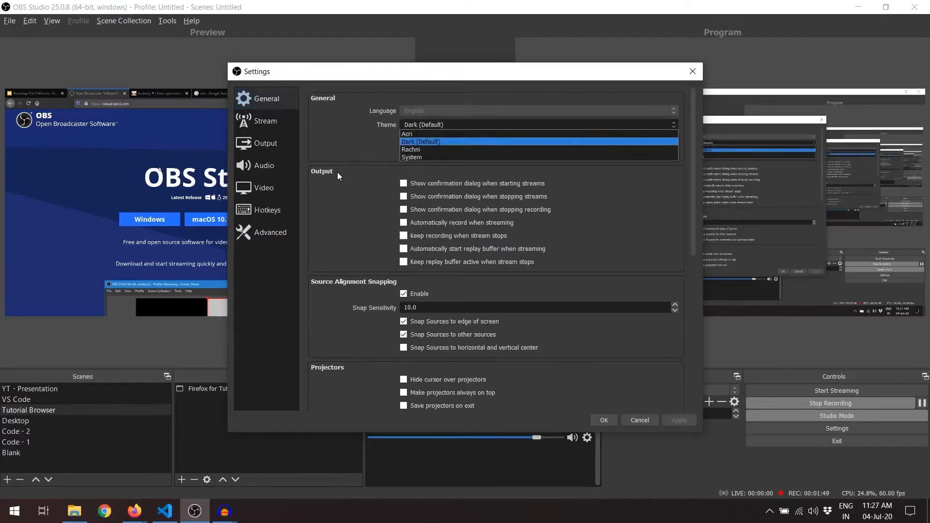
left_click(350, 141)
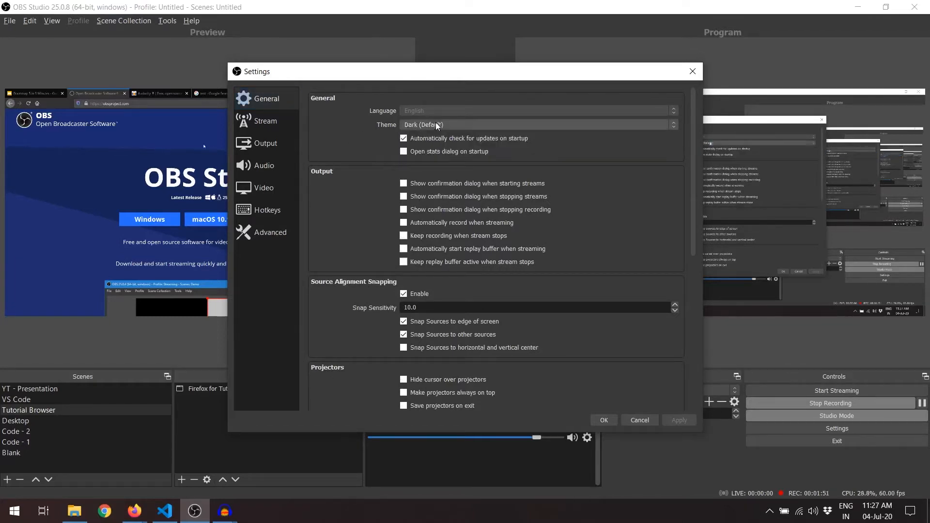
Review the available streaming services and the output settings for streaming and recording
left_click(261, 122)
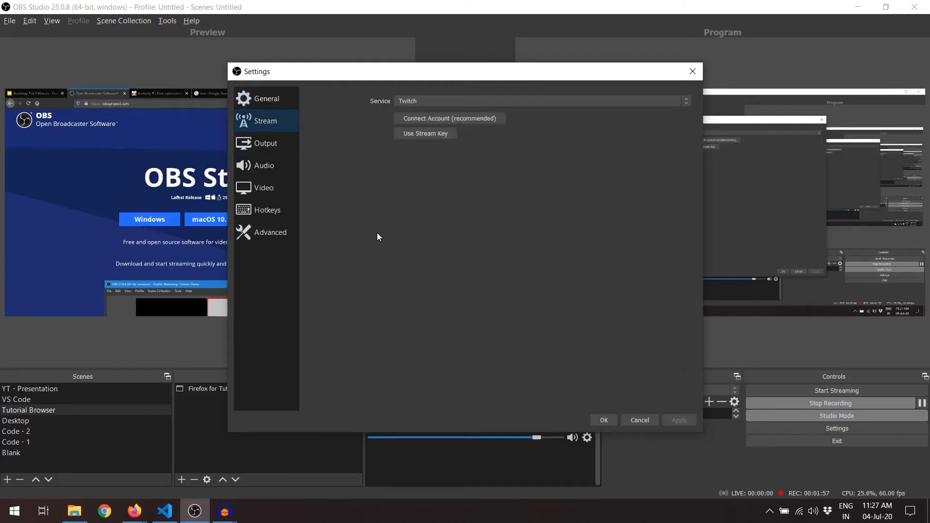
left_click(412, 103)
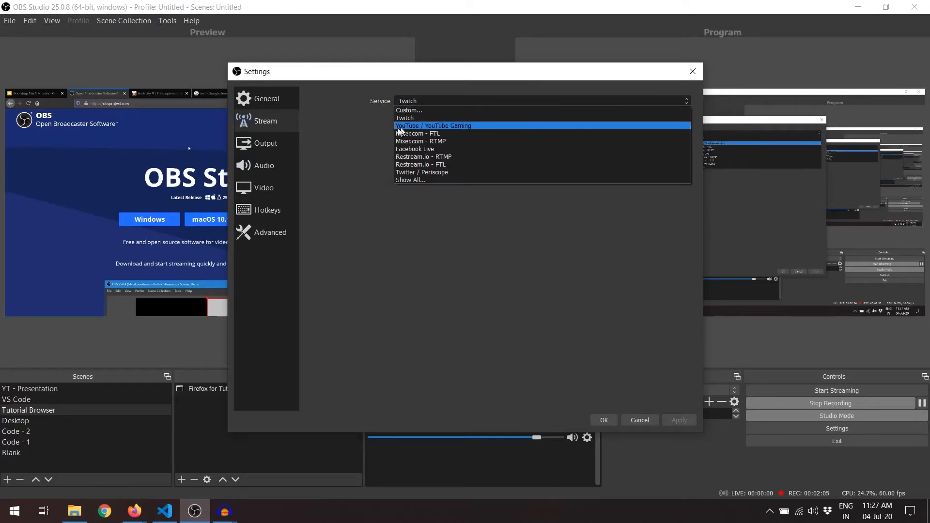
left_click(356, 125)
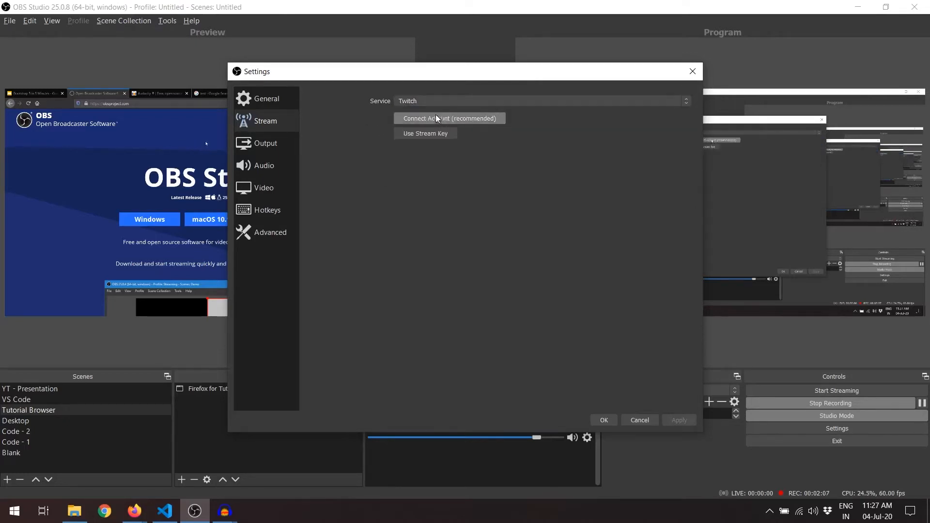
left_click(265, 144)
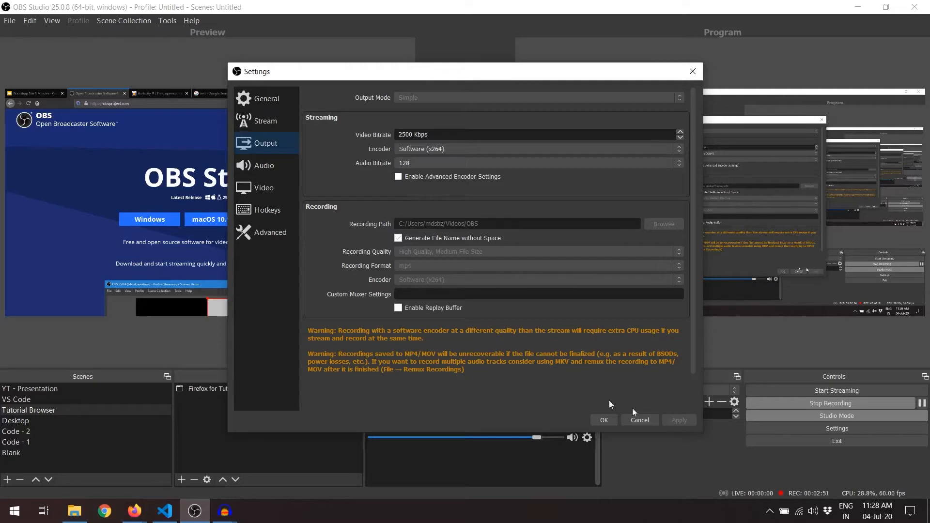
Review the audio settings, checking the device choices for Desktop Audio and Mic/Auxiliary Audio
left_click(282, 165)
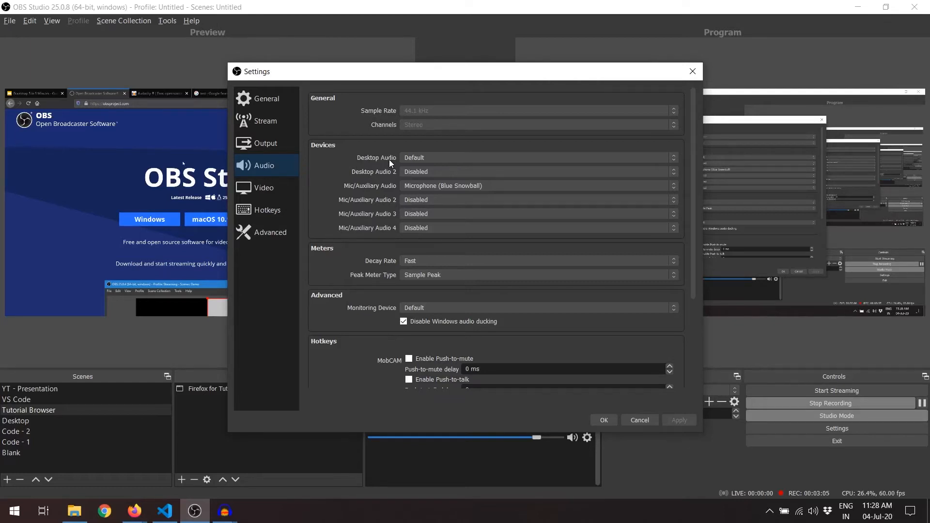
left_click(447, 154)
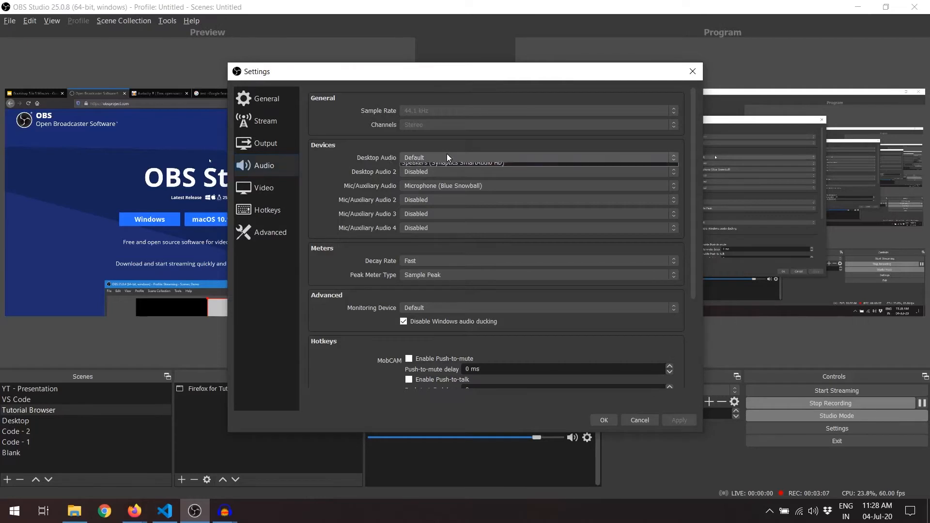
left_click(442, 174)
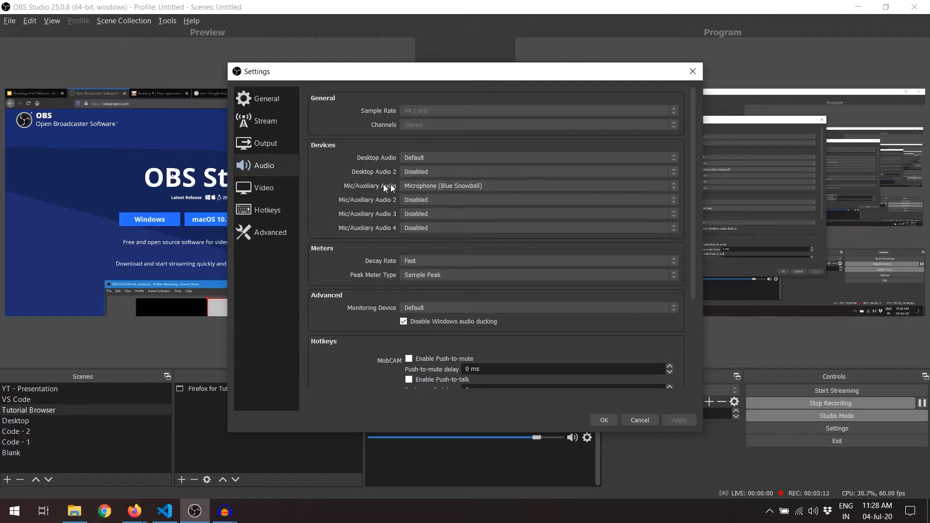
left_click(442, 187)
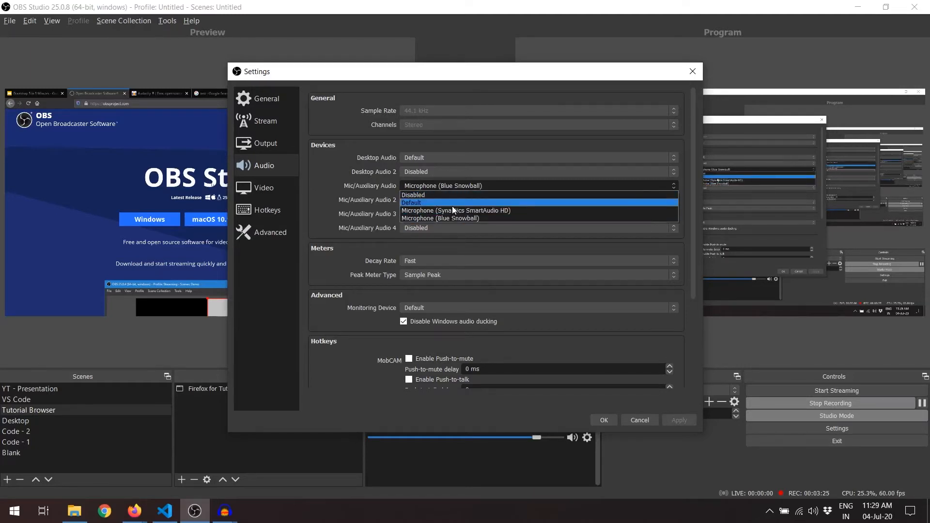
left_click(321, 186)
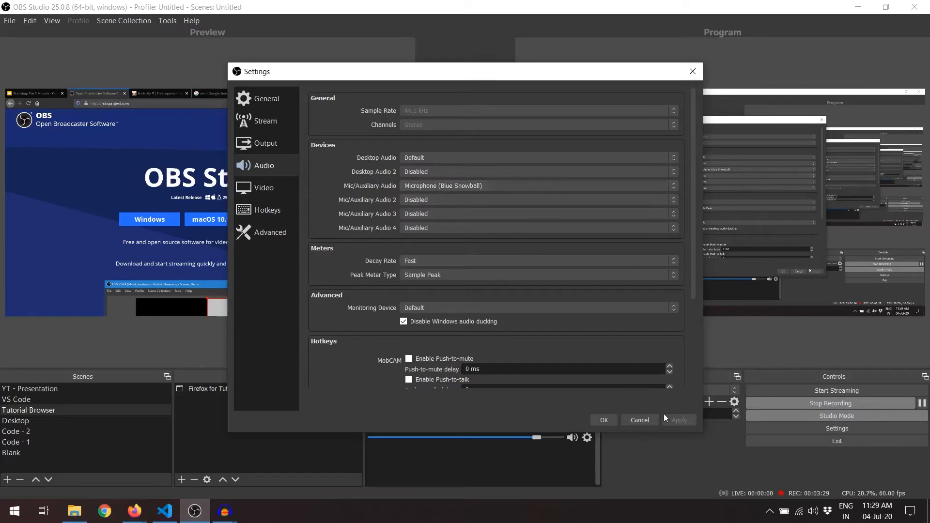
Review the hotkey assignments and the advanced and general settings, and close the settings
left_click(277, 212)
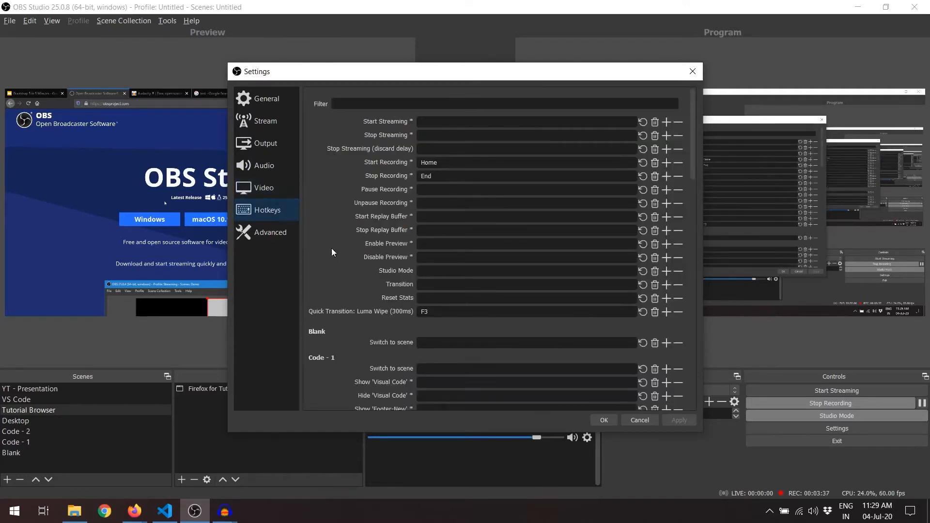
scroll(318, 310, "down", 3)
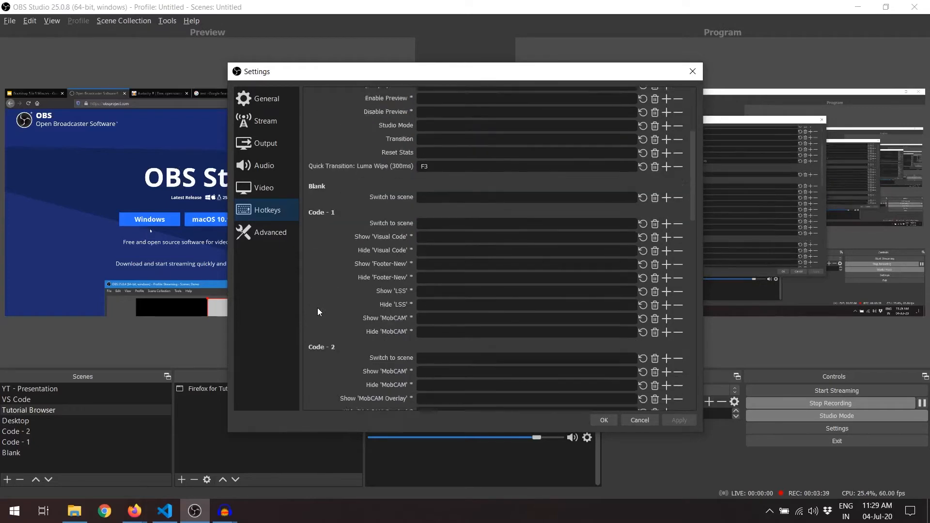
scroll(318, 310, "up", 3)
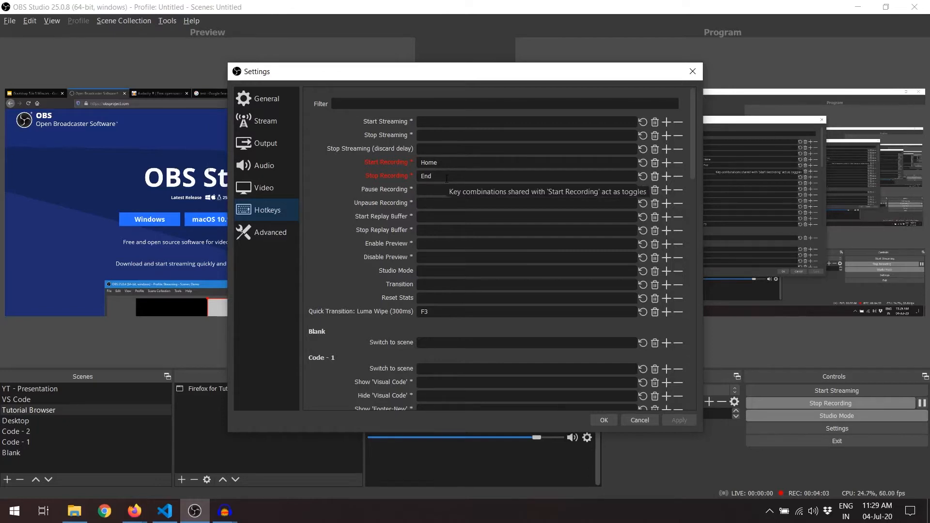
left_click(280, 237)
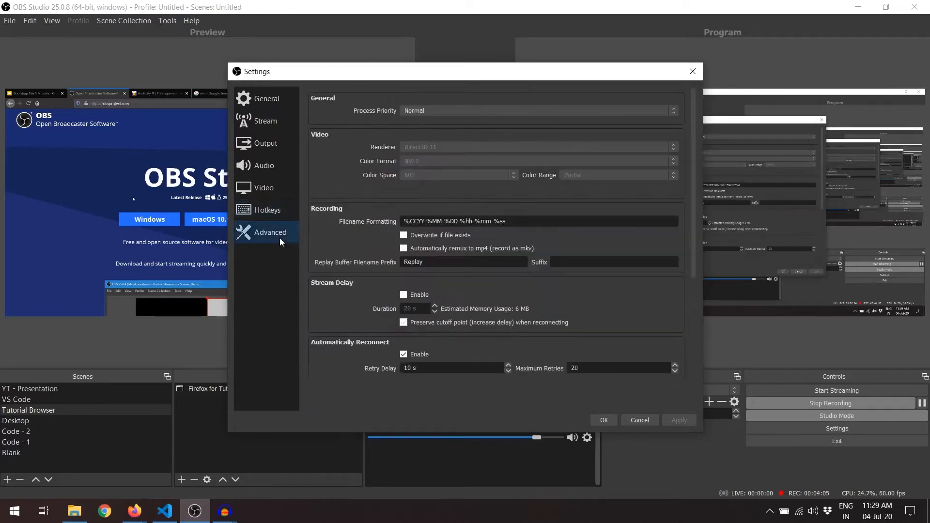
left_click(272, 100)
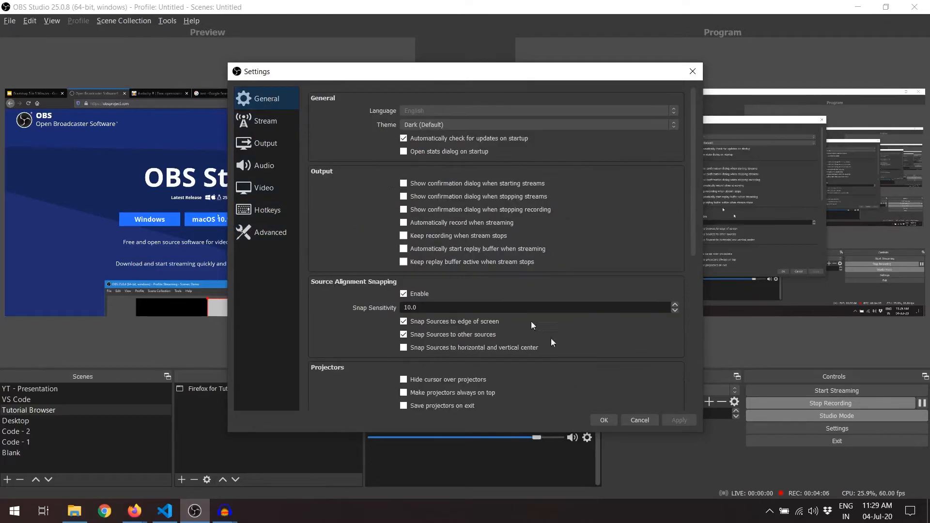
left_click(604, 420)
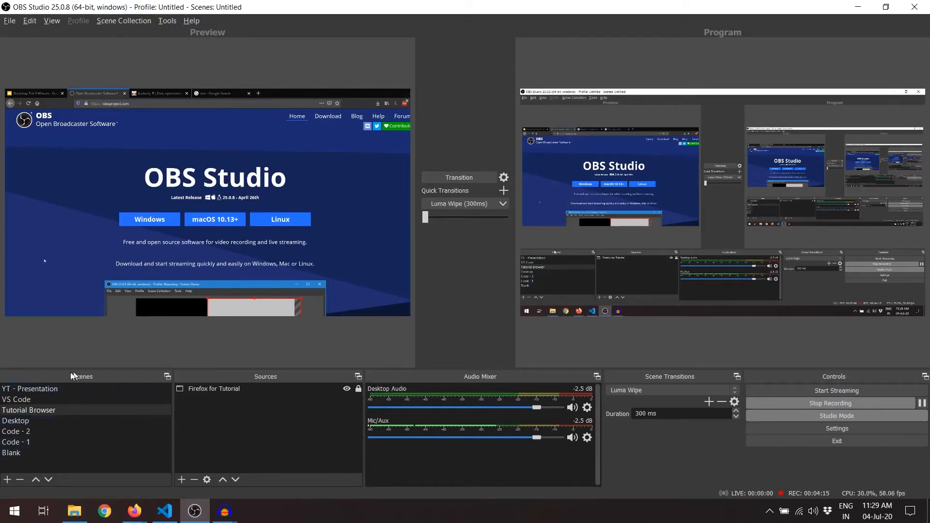
View the YT - Presentation and Blank scenes, and add a new scene named "Demo Presentation"
left_click(106, 388)
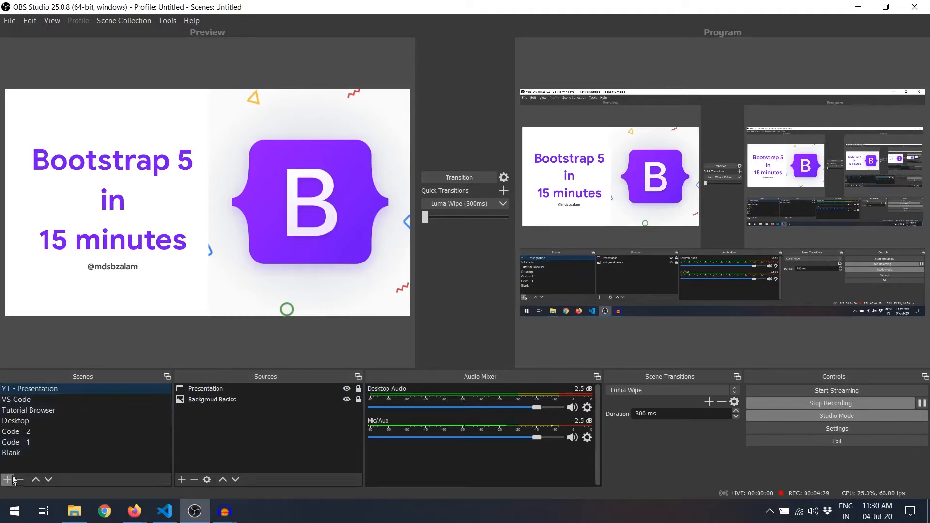
left_click(13, 454)
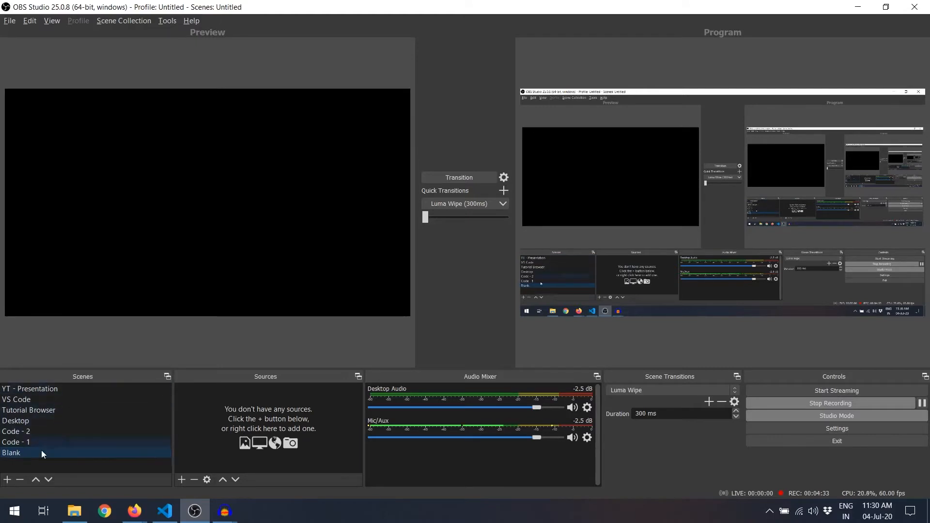
left_click(7, 480)
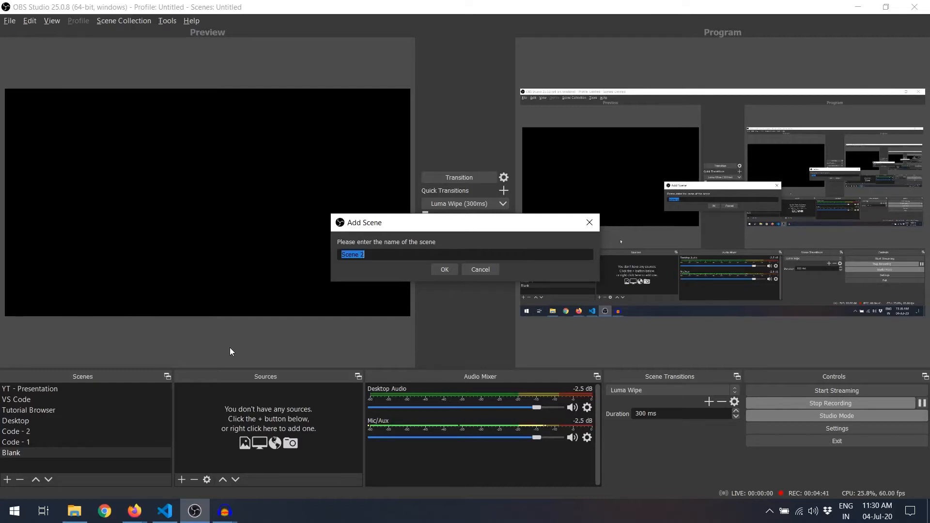
type("Demo Presentation")
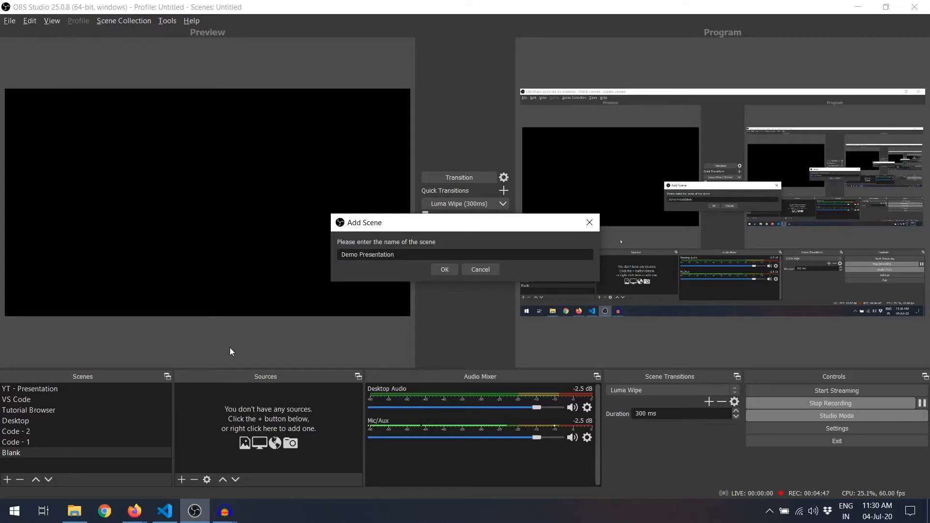
left_click(436, 272)
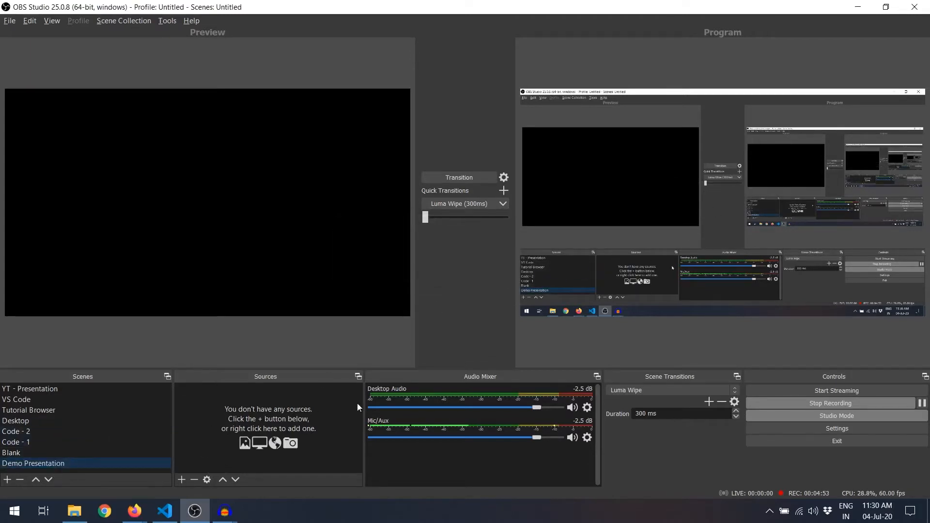
Add a new Window Capture source named "Presentation demo" to the Demo Presentation scene
left_click(181, 479)
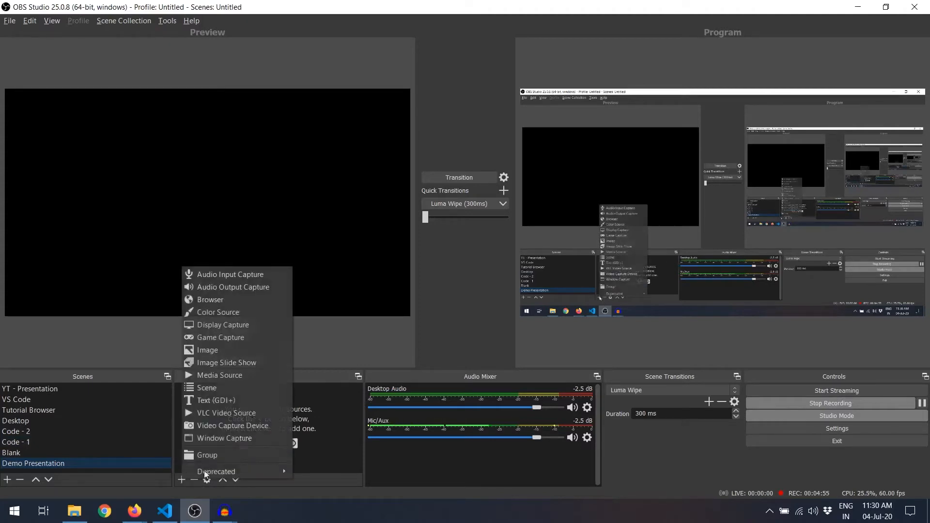
left_click(234, 438)
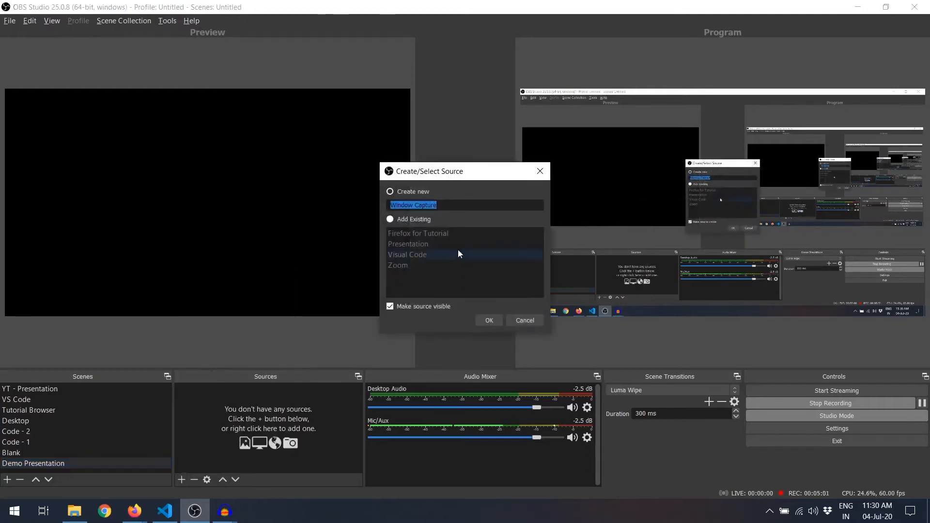
left_click(393, 221)
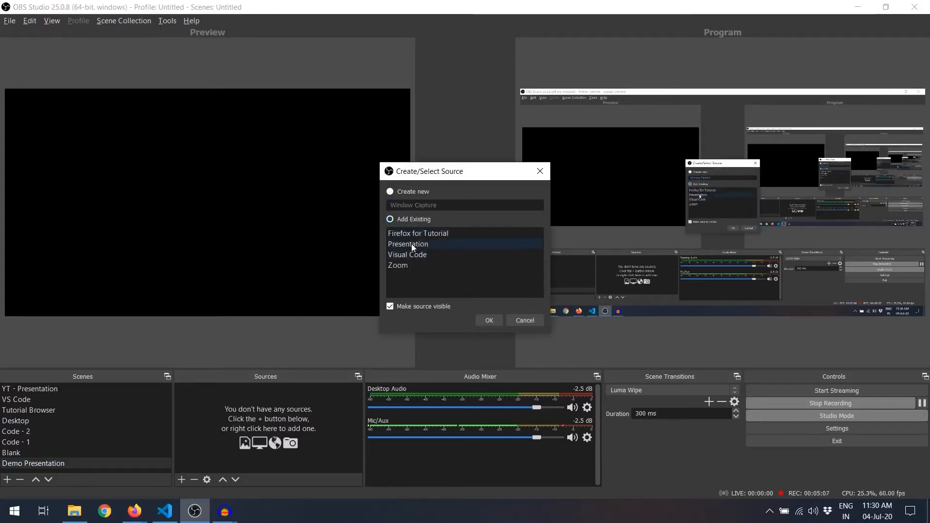
left_click(391, 193)
left_click_drag(439, 205, 388, 204)
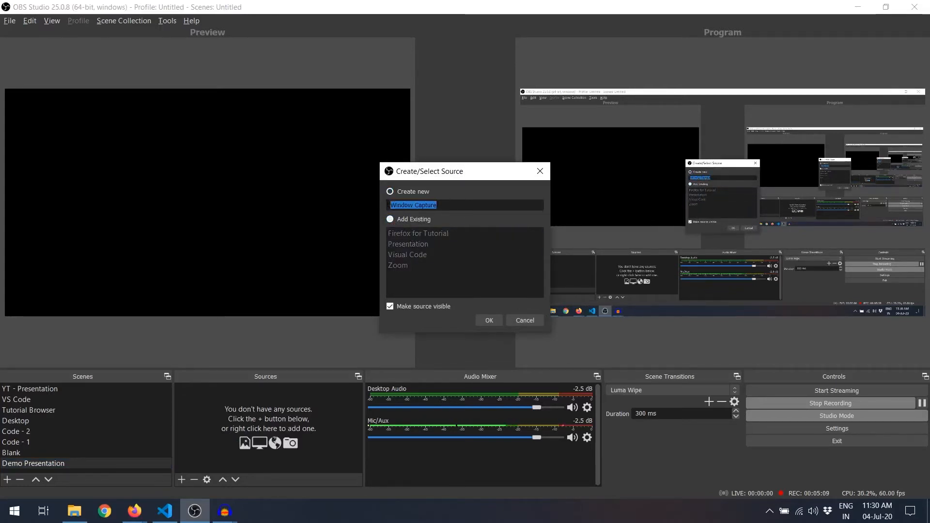
type("P")
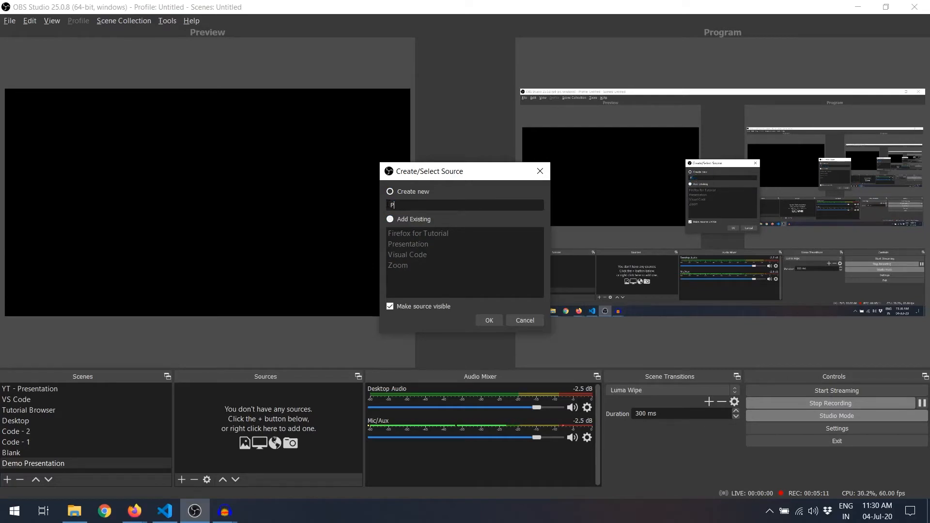
type("resentation demo")
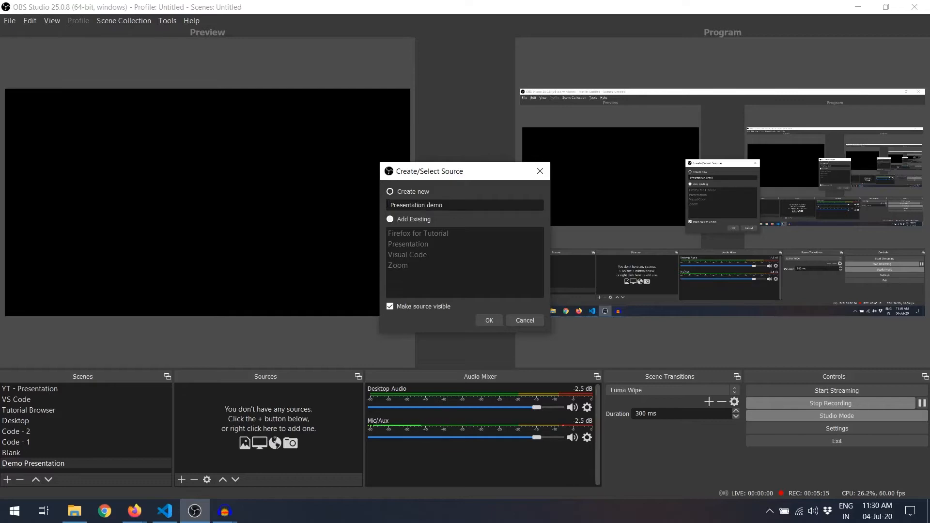
left_click(486, 318)
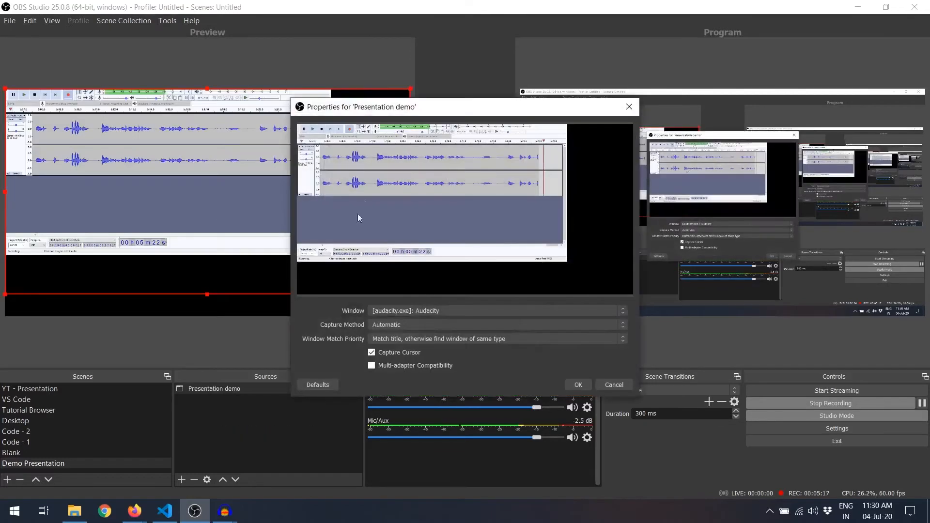
Set the Presentation demo source to capture the Firefox window "Bootstrap 5 in 5 Minutes - Google Slides" and accept the properties
left_click(435, 310)
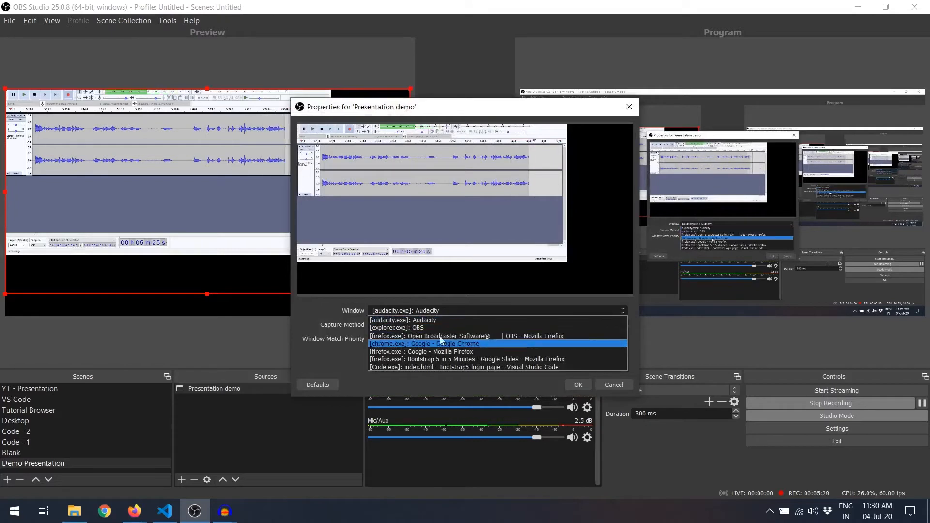
left_click(431, 310)
left_click(431, 310)
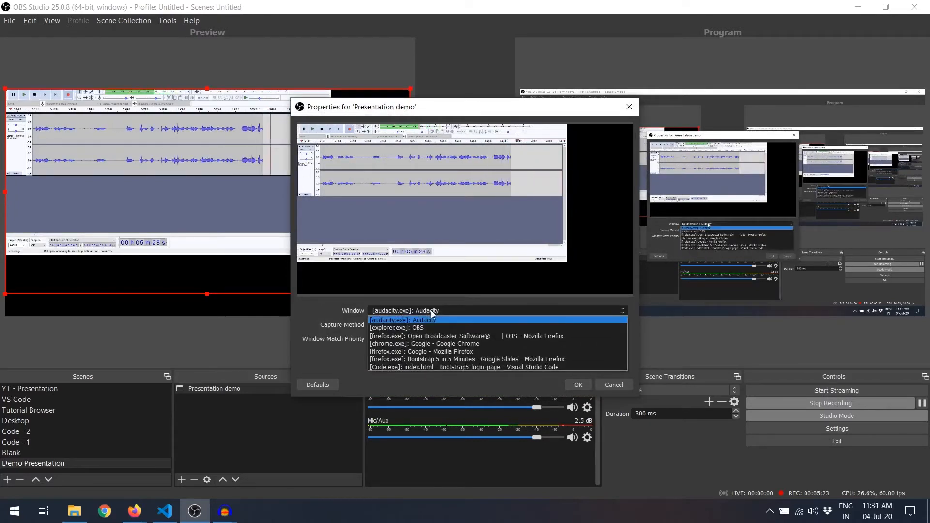
left_click(469, 359)
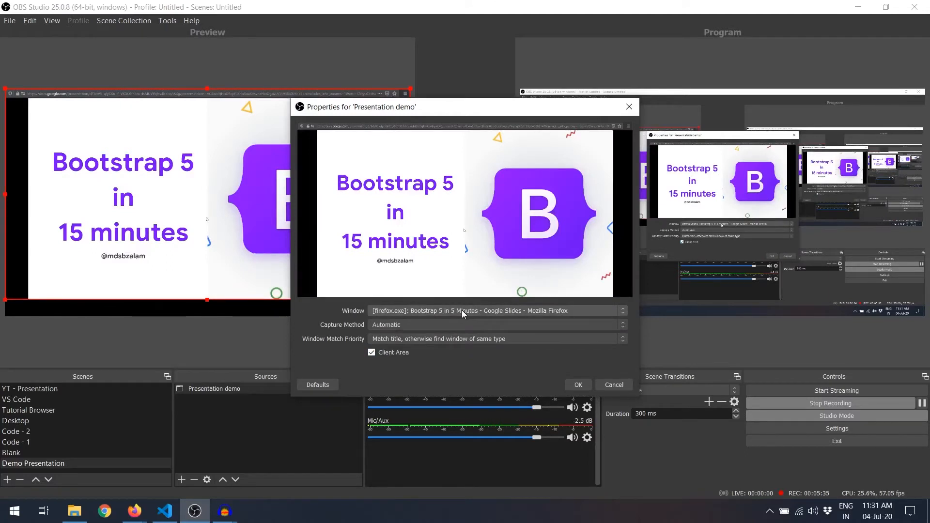
left_click(578, 384)
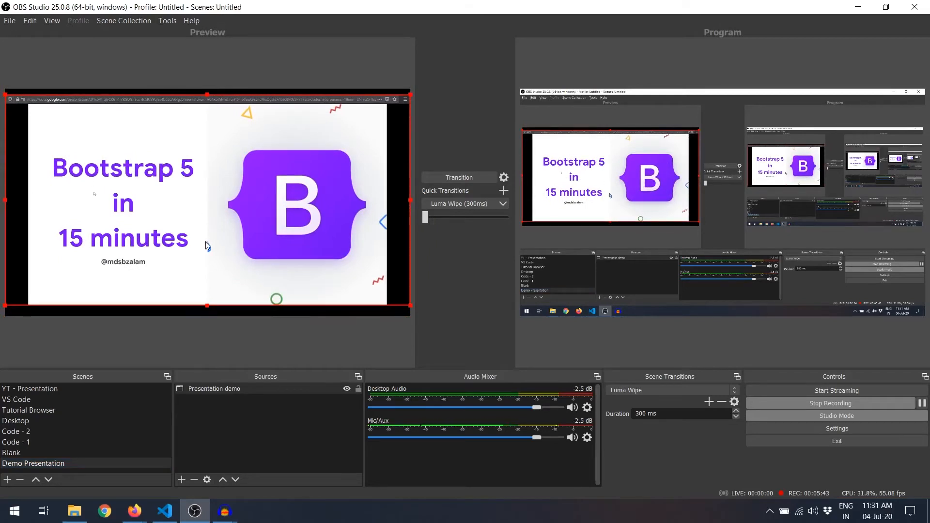
Compare with the YT - Presentation scene, and enlarge and reposition the Demo Presentation capture so the slide fills the canvas
left_click(90, 388)
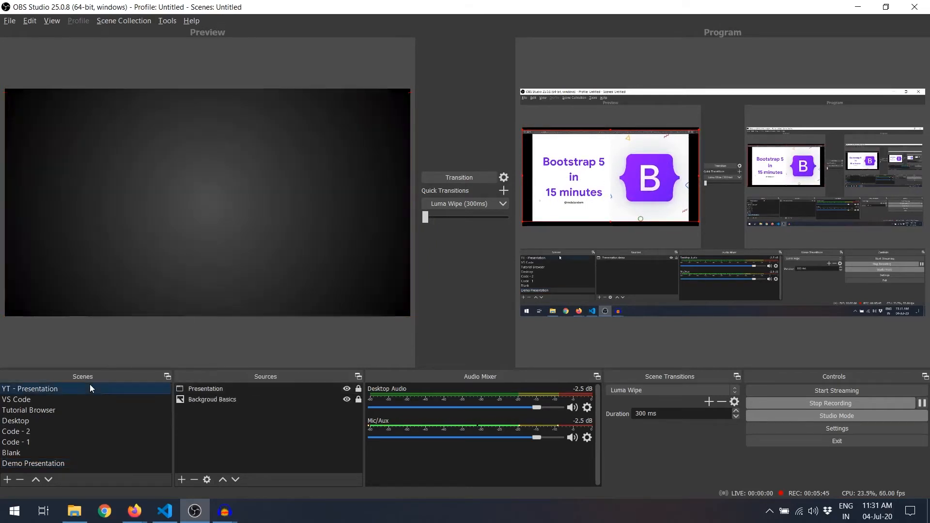
left_click(88, 464)
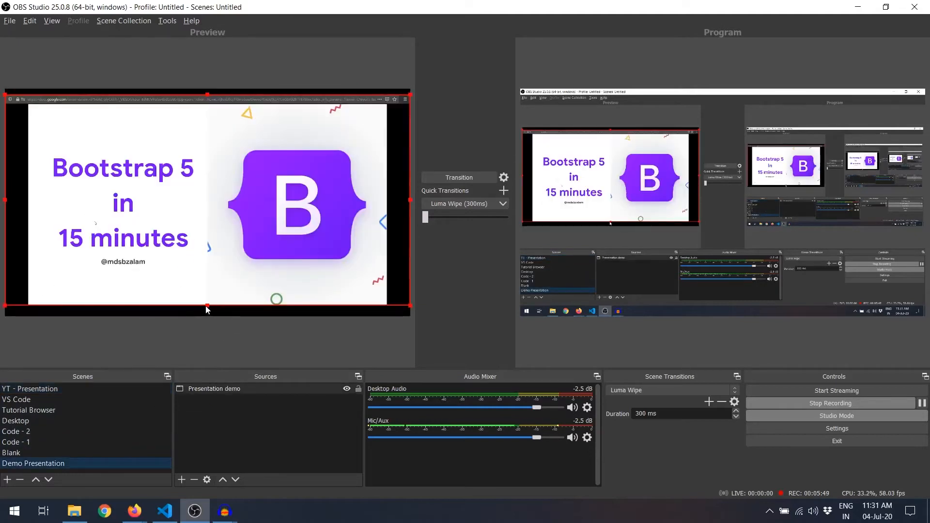
left_click_drag(207, 309, 216, 330)
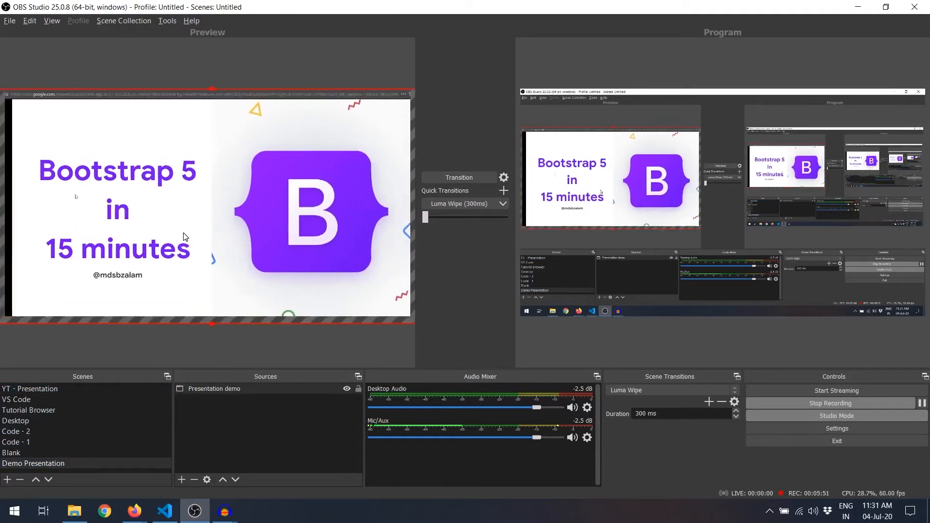
left_click_drag(183, 237, 175, 229)
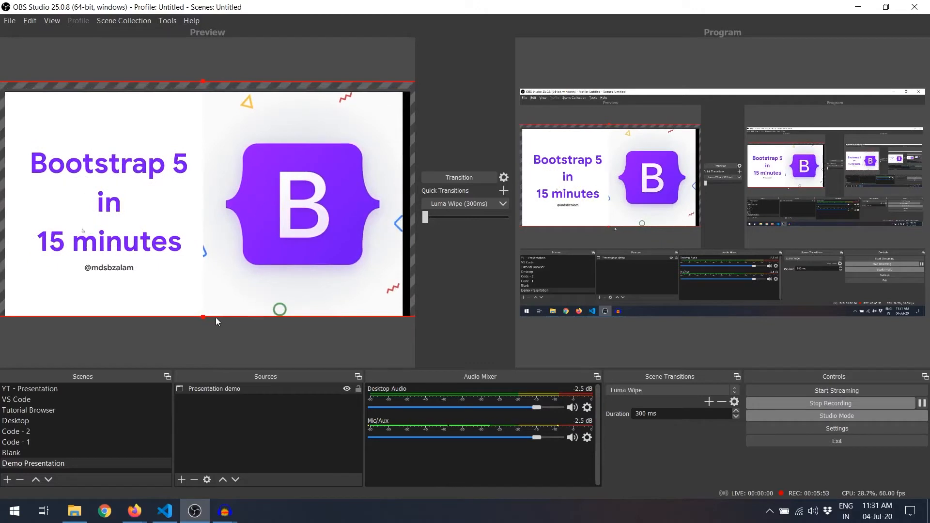
left_click_drag(203, 317, 211, 324)
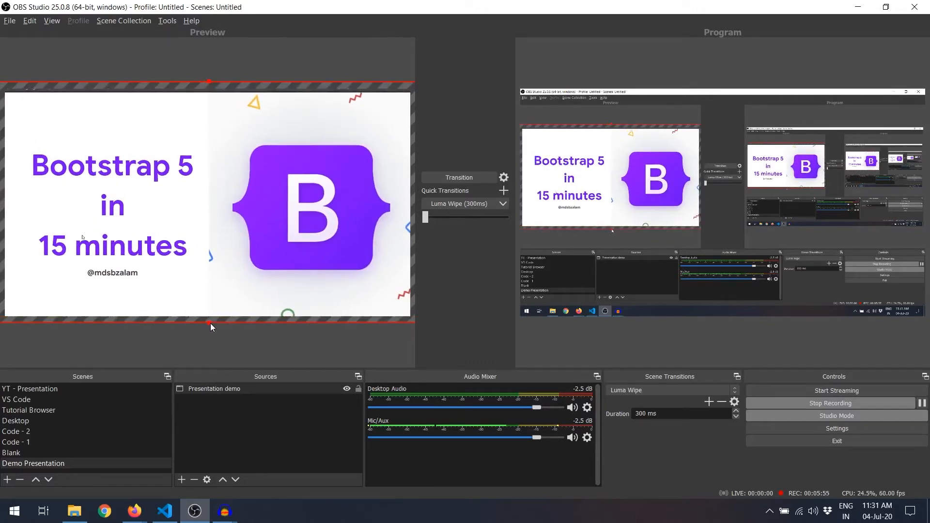
left_click(211, 342)
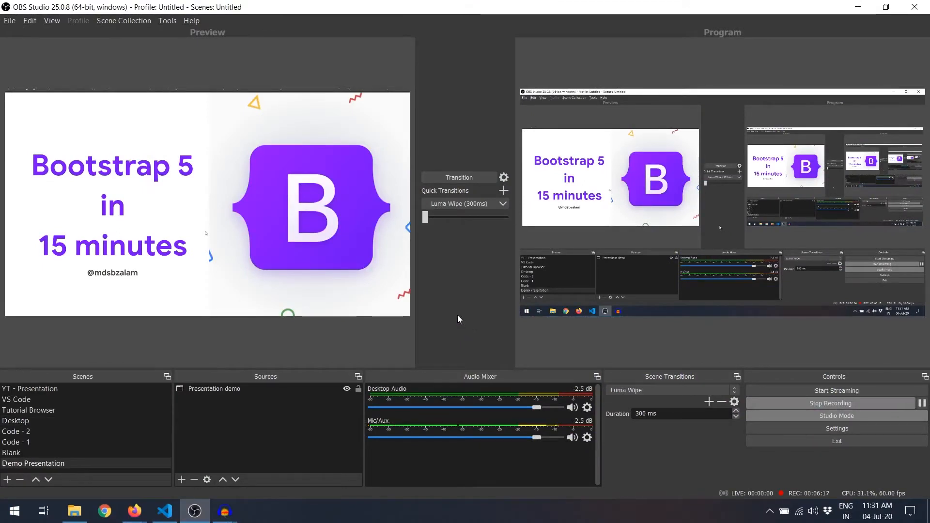
Remove the Demo Presentation scene and switch to the YT - Presentation scene
left_click(20, 480)
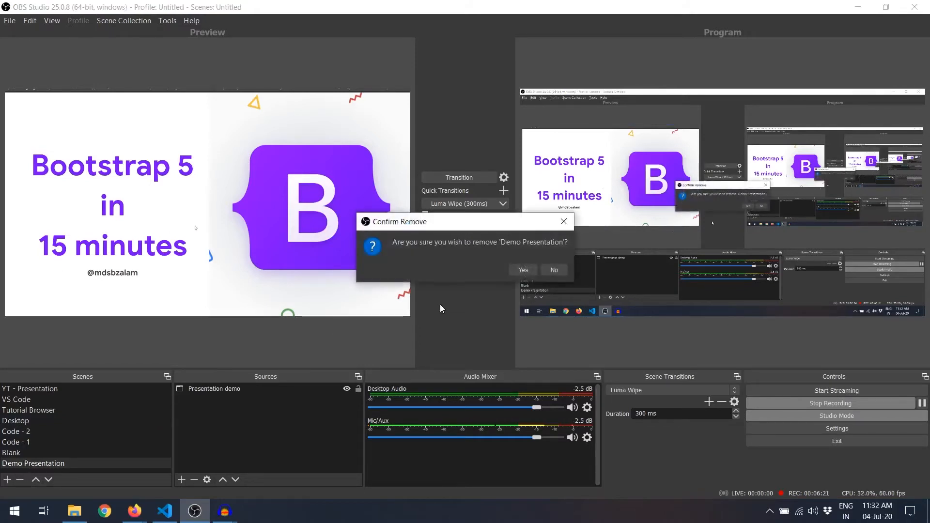
left_click(519, 271)
left_click(89, 388)
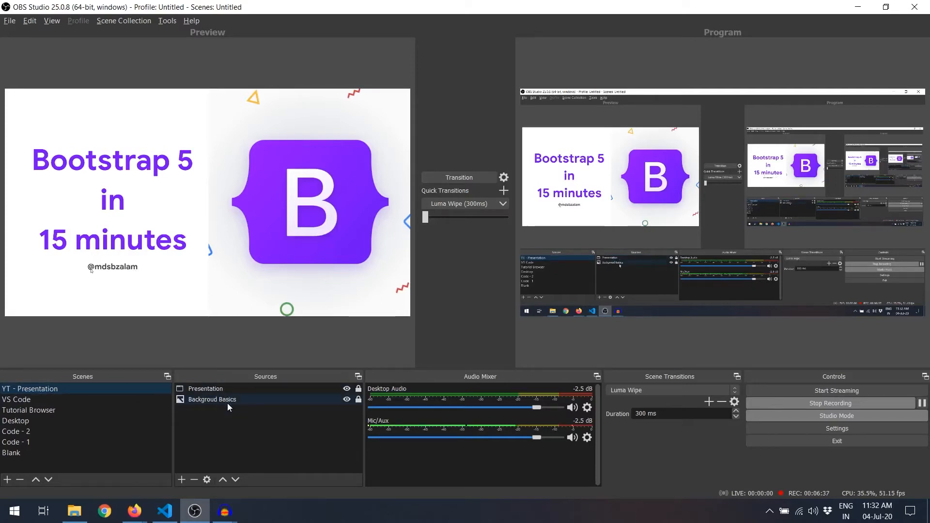
View the VS Code scene, hiding its Visual Code source and showing it again
left_click(77, 400)
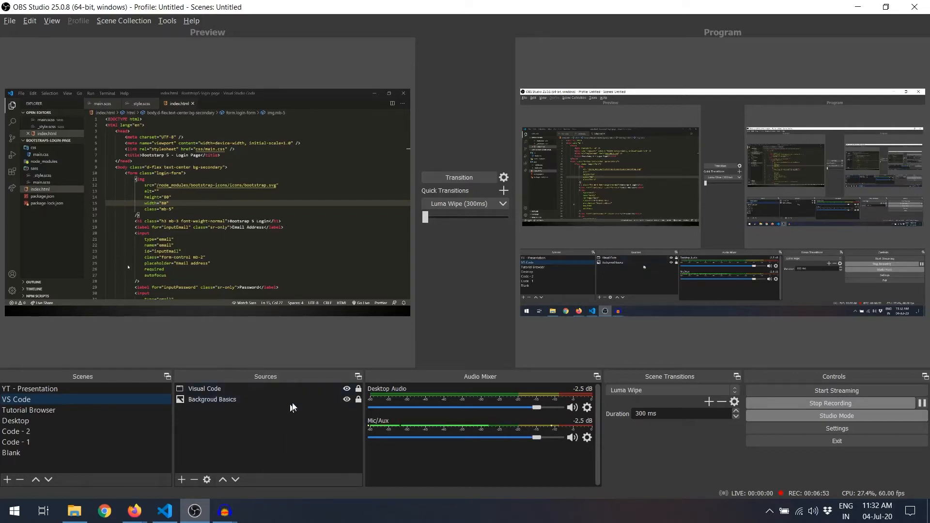
left_click(347, 389)
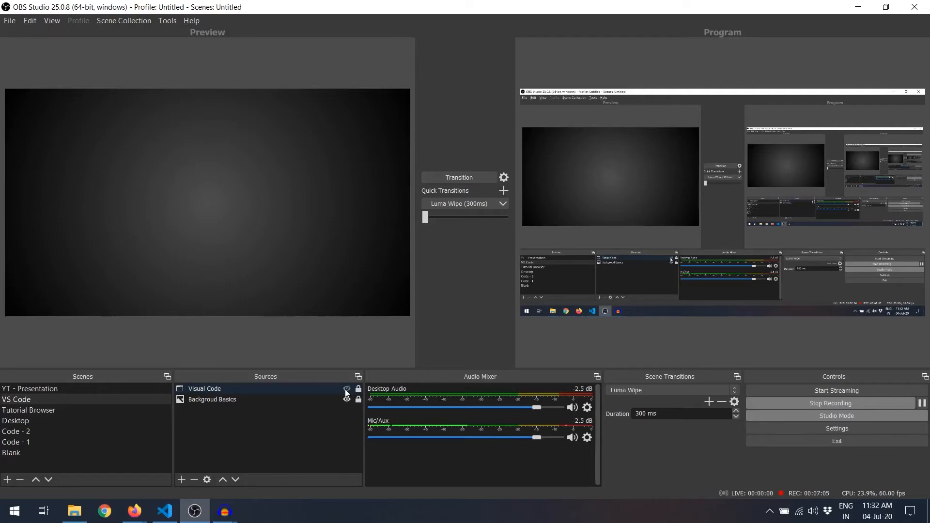
left_click(347, 389)
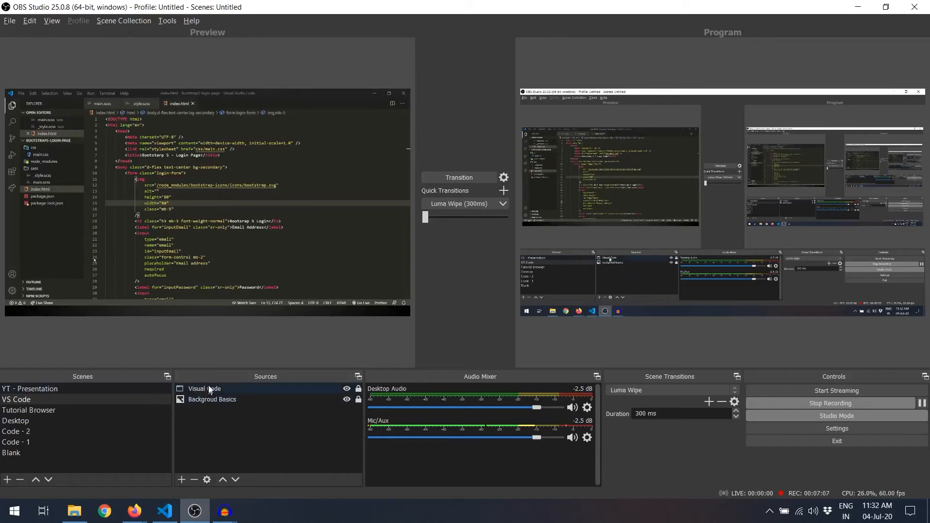
left_click(205, 389)
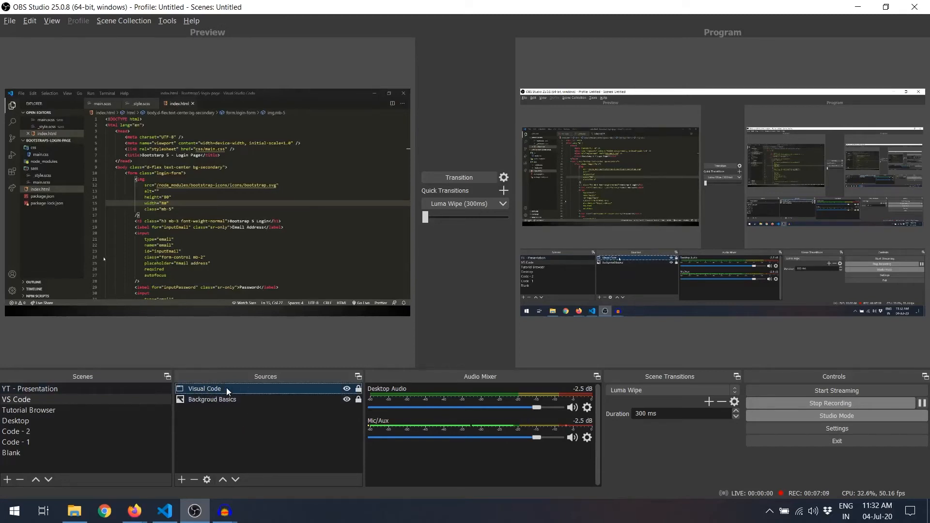
Review the available source types and the Visual Code source's window capture properties, leaving without changes
left_click(181, 480)
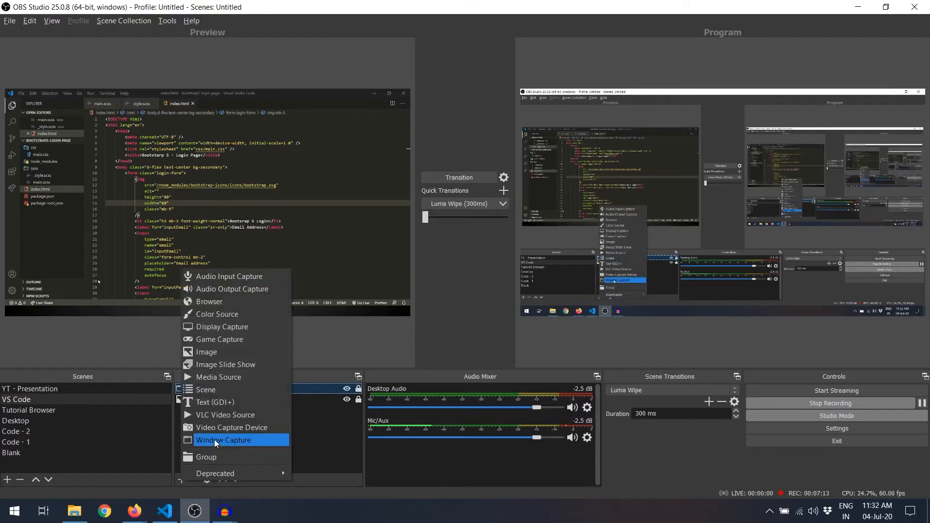
left_click(310, 433)
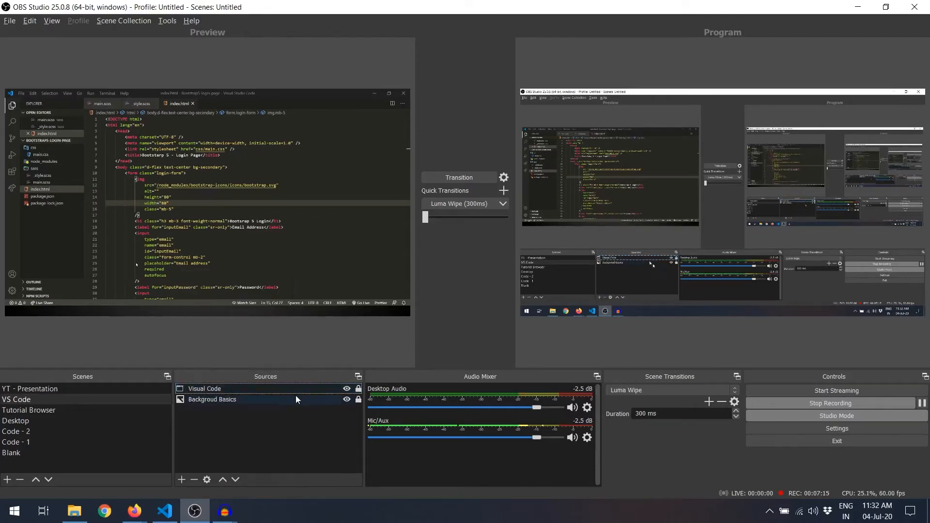
right_click(258, 390)
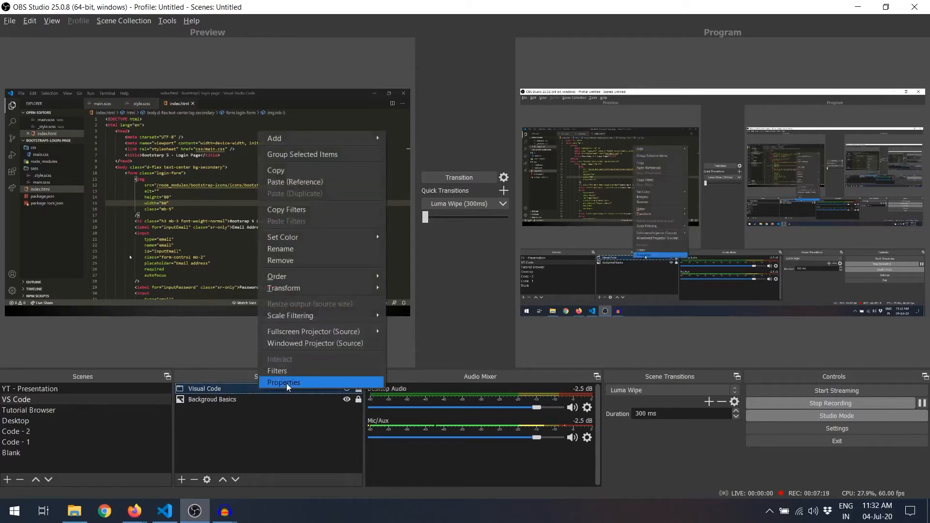
left_click(268, 440)
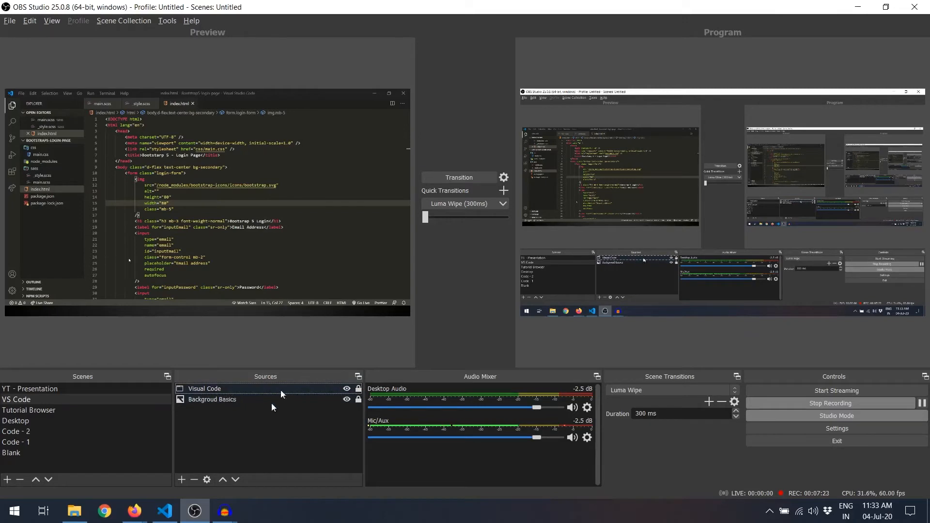
right_click(255, 389)
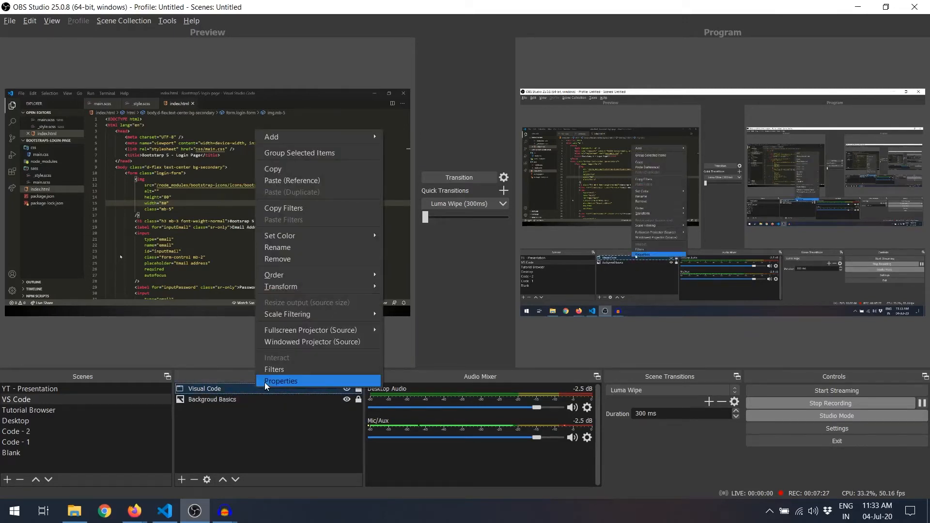
left_click(265, 382)
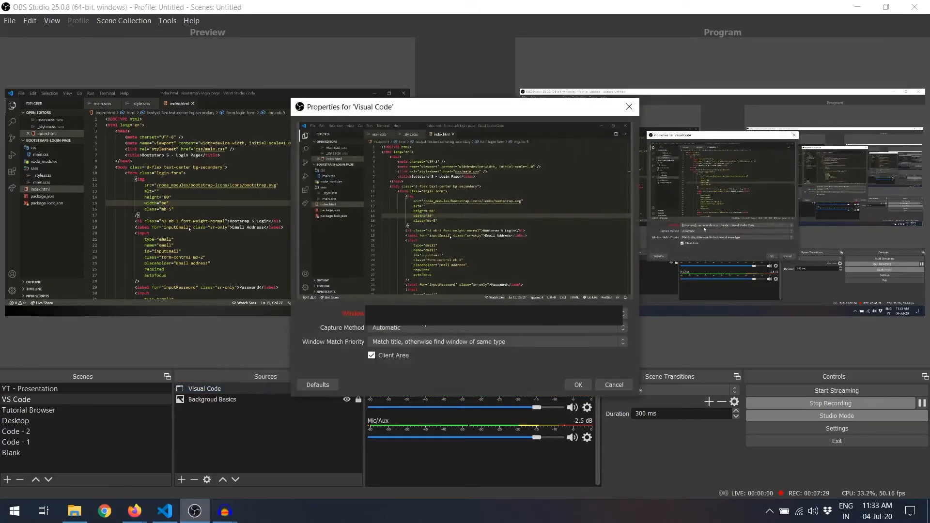
left_click(422, 315)
left_click(421, 315)
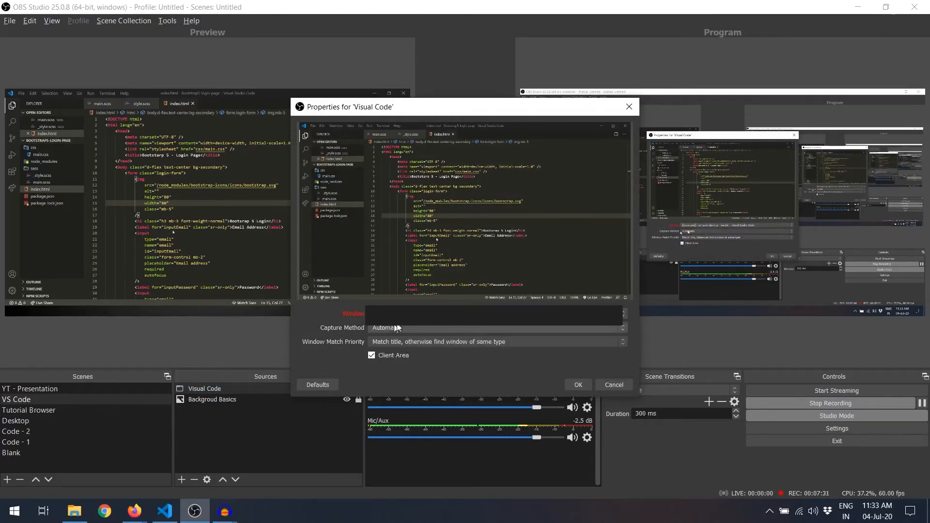
left_click(614, 384)
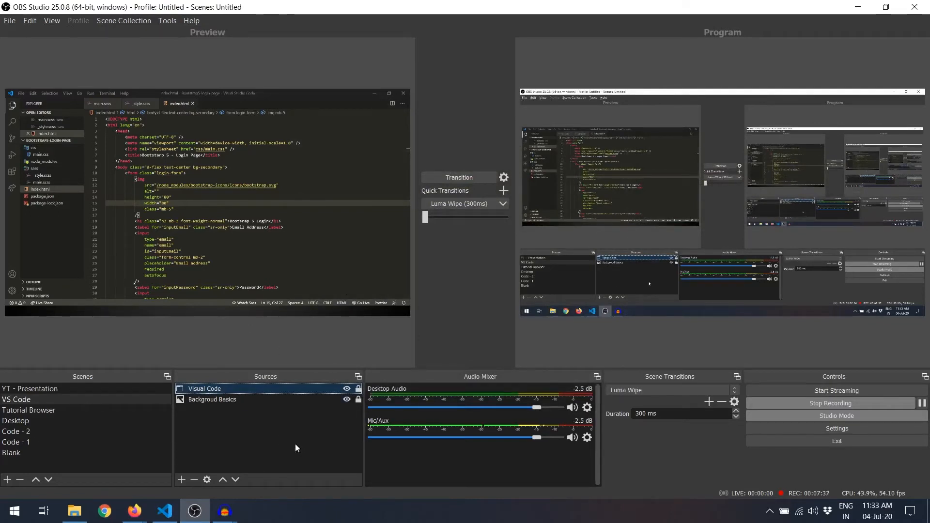
right_click(241, 385)
left_click(251, 463)
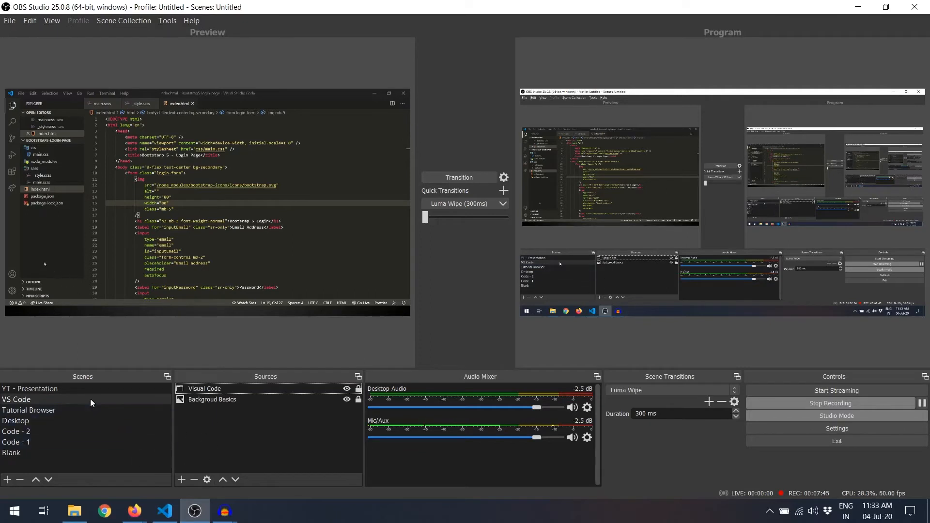
View the Tutorial Browser and Desktop scenes, and look at the dialog for adding a Display Capture source without creating one
left_click(75, 410)
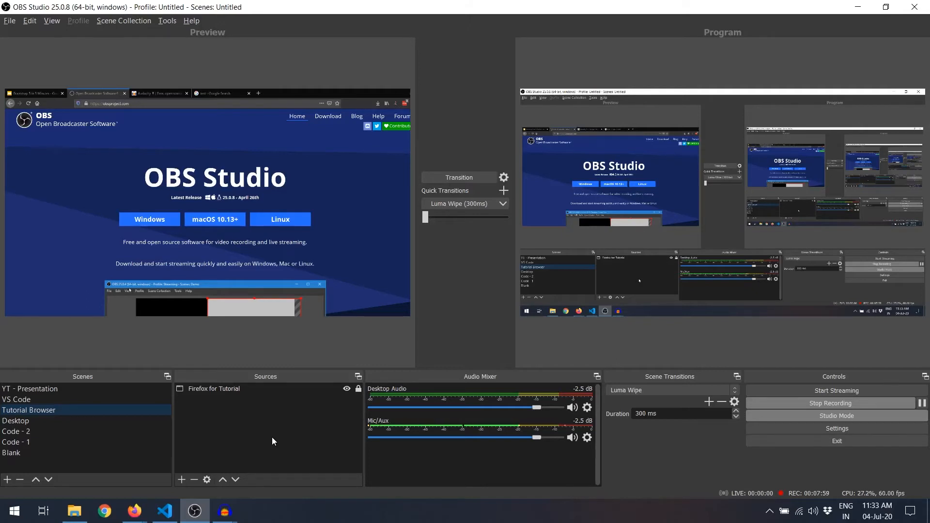
left_click(70, 421)
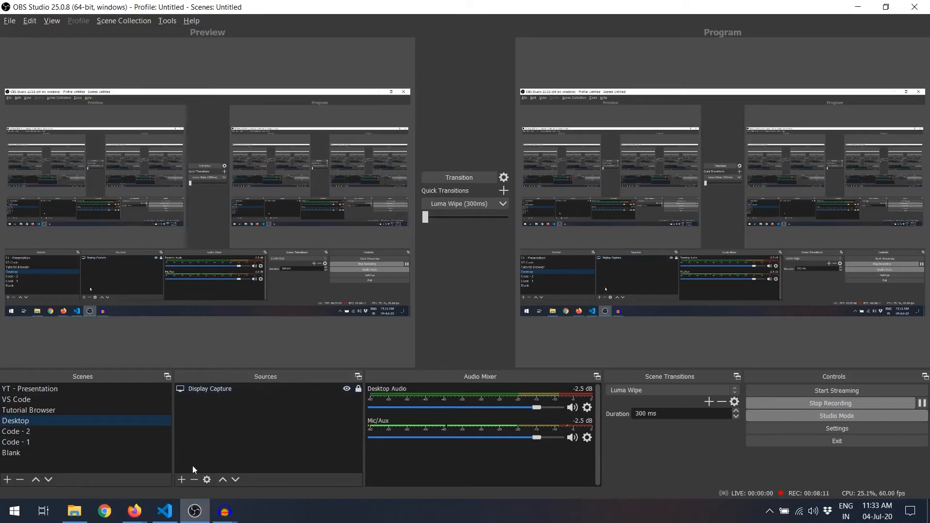
left_click(182, 480)
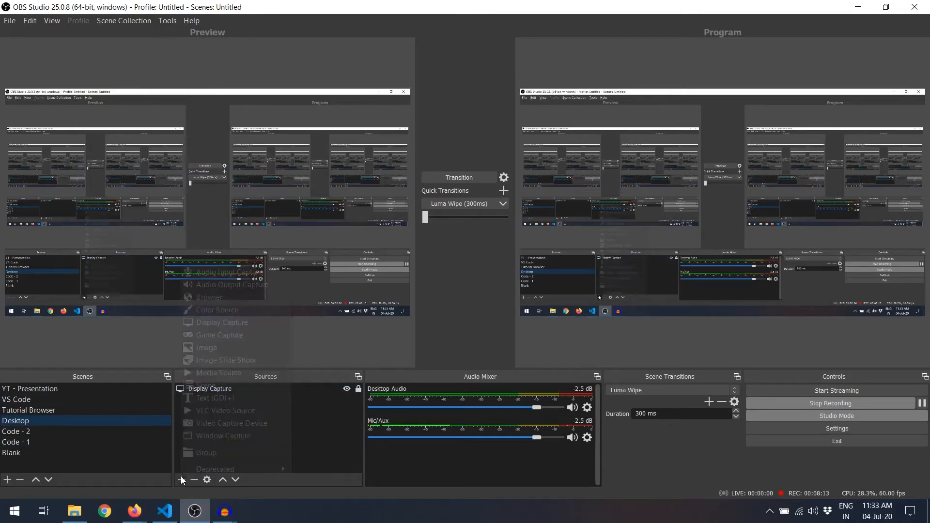
left_click(335, 425)
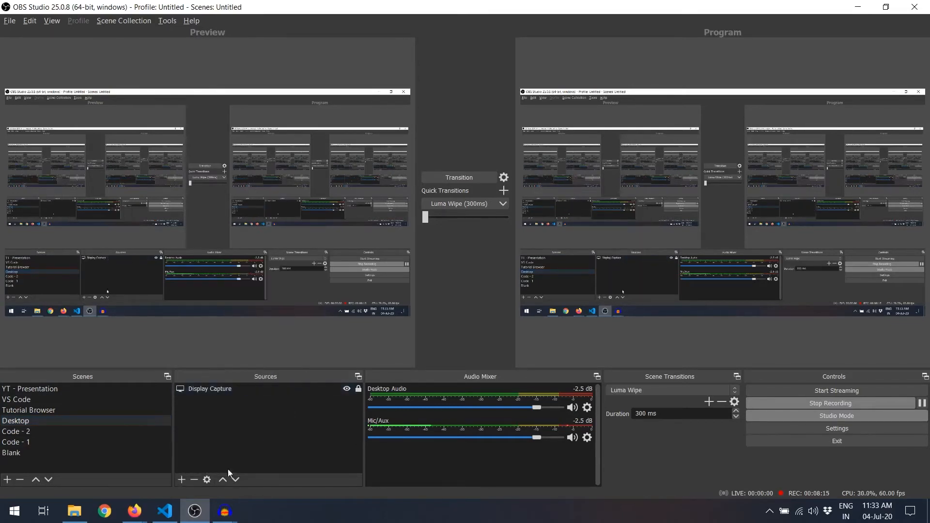
left_click(182, 480)
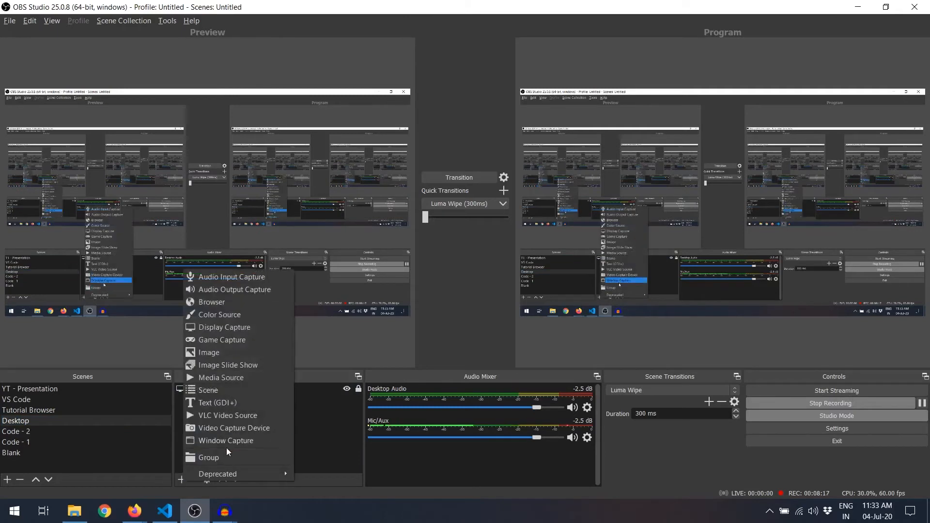
left_click(221, 330)
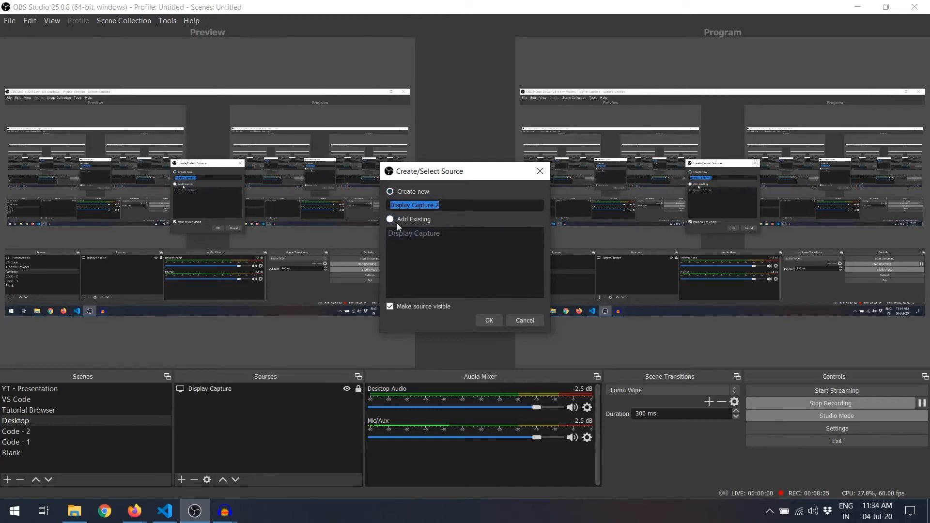
left_click(525, 320)
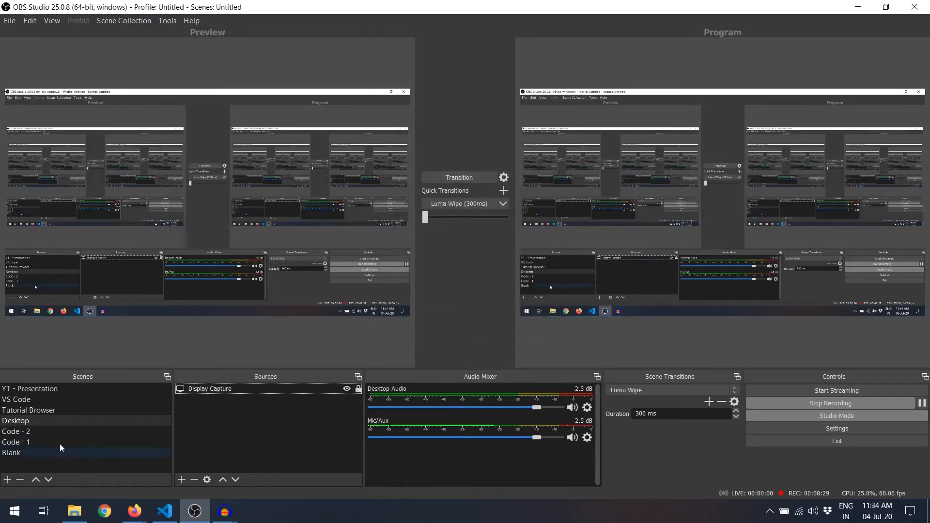
Switch back and forth between the YT - Presentation, VS Code and Tutorial Browser scenes, ending on Tutorial Browser
left_click(68, 393)
left_click(67, 400)
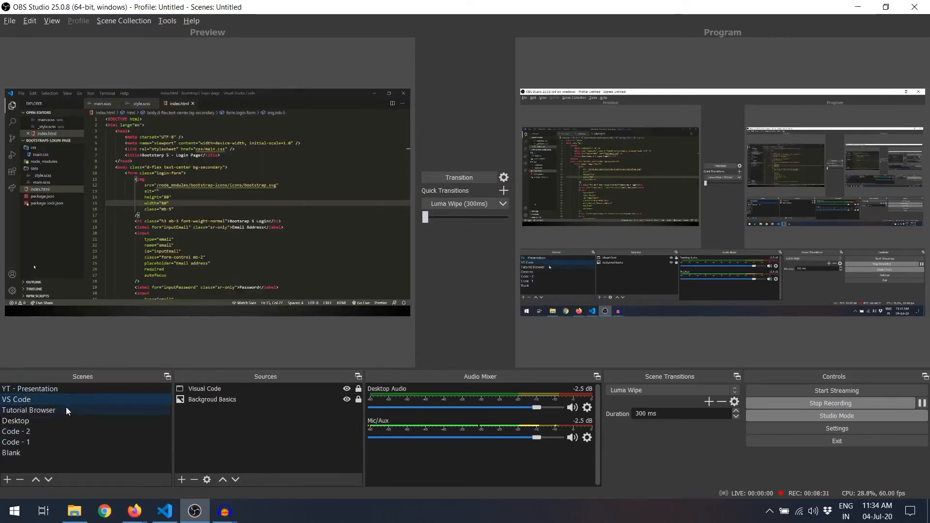
left_click(66, 408)
left_click(61, 396)
left_click(63, 387)
left_click(59, 398)
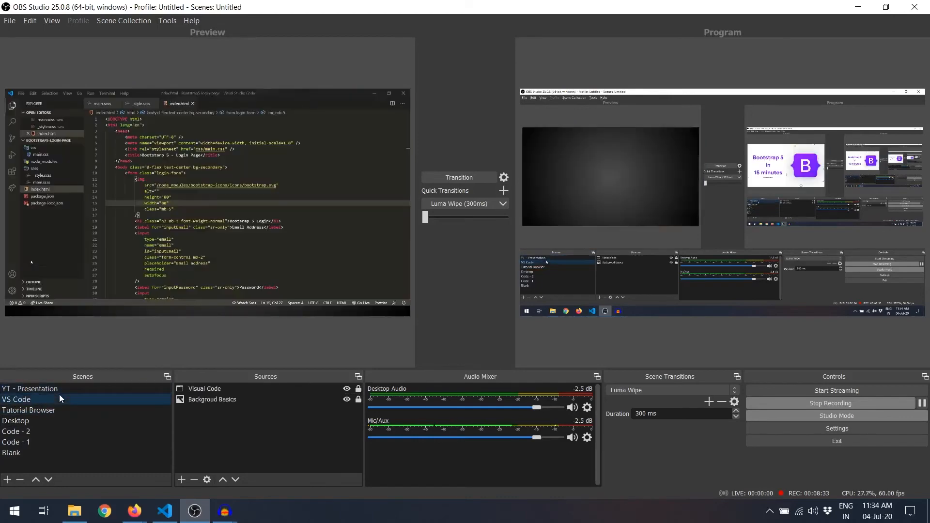
left_click(60, 409)
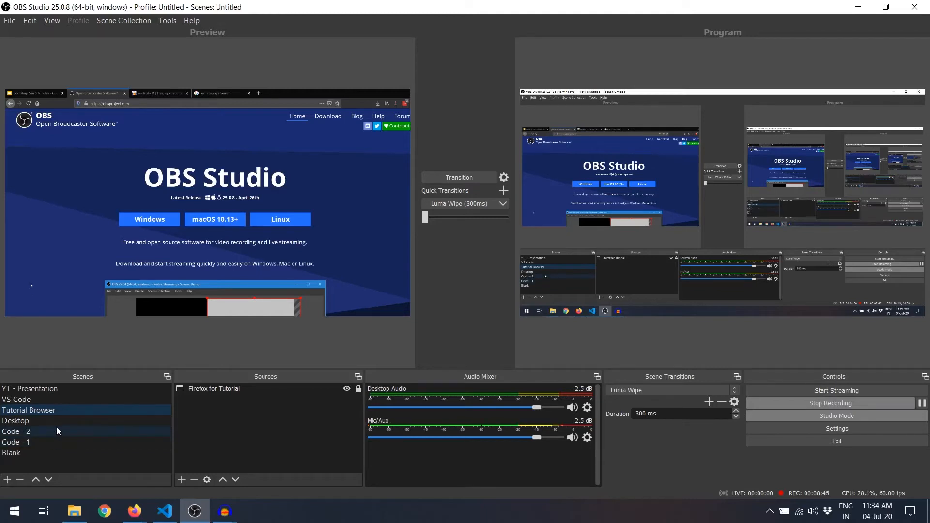
View the Code - 2 scene and go through its Topic, Guest, Host, Footer-New and Zoom sources
left_click(56, 427)
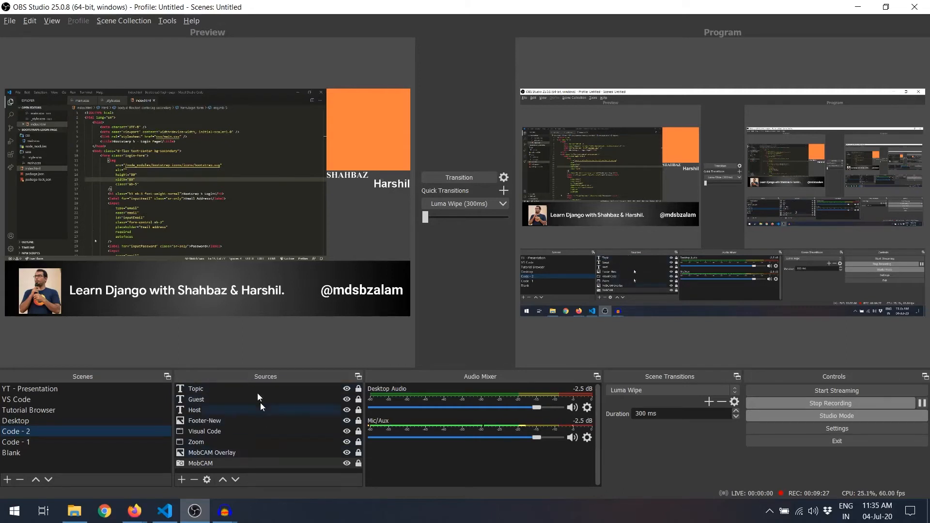
left_click(245, 388)
left_click(241, 400)
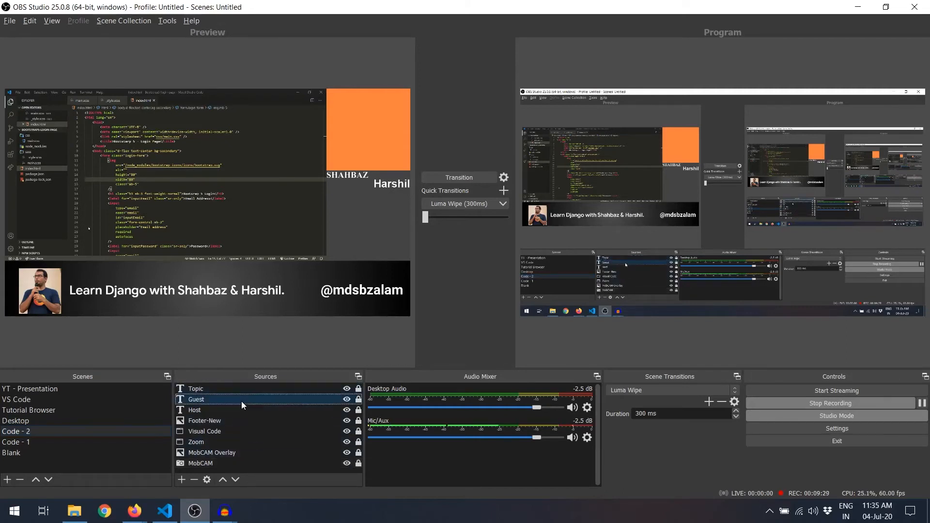
left_click(240, 411)
left_click(242, 422)
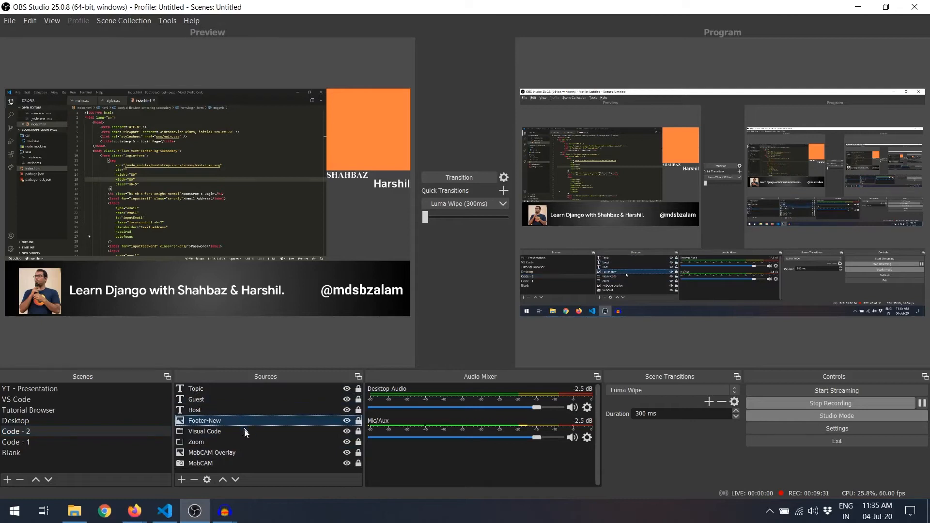
left_click(248, 443)
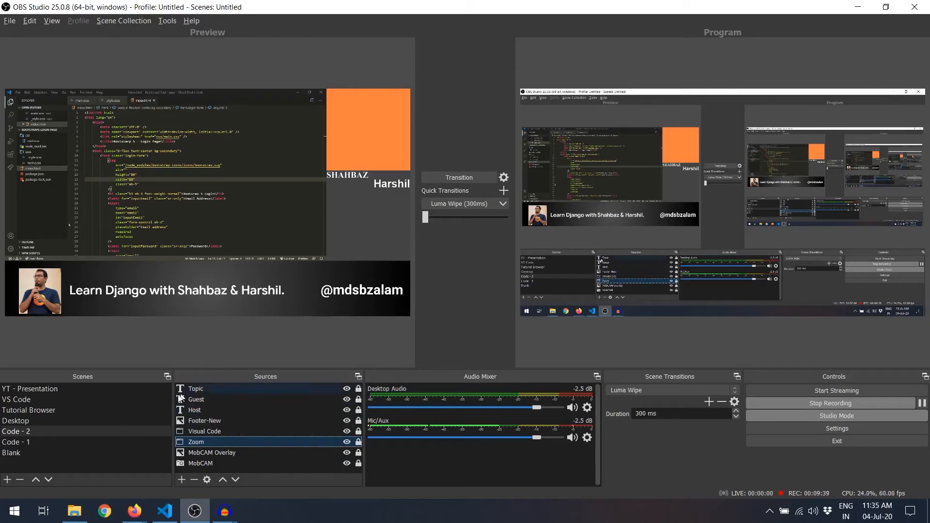
Switch back and forth between the Code - 1 and Code - 2 scenes to compare their layouts
left_click(96, 441)
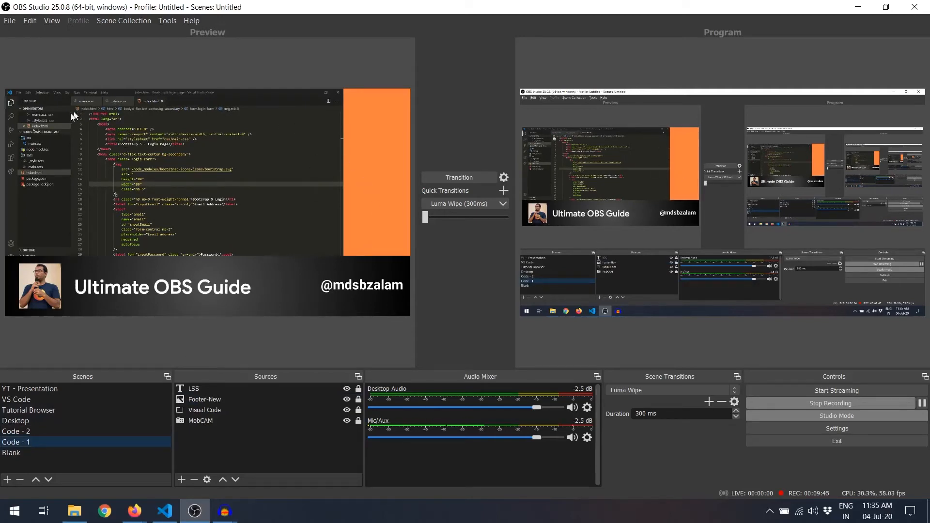
left_click(150, 431)
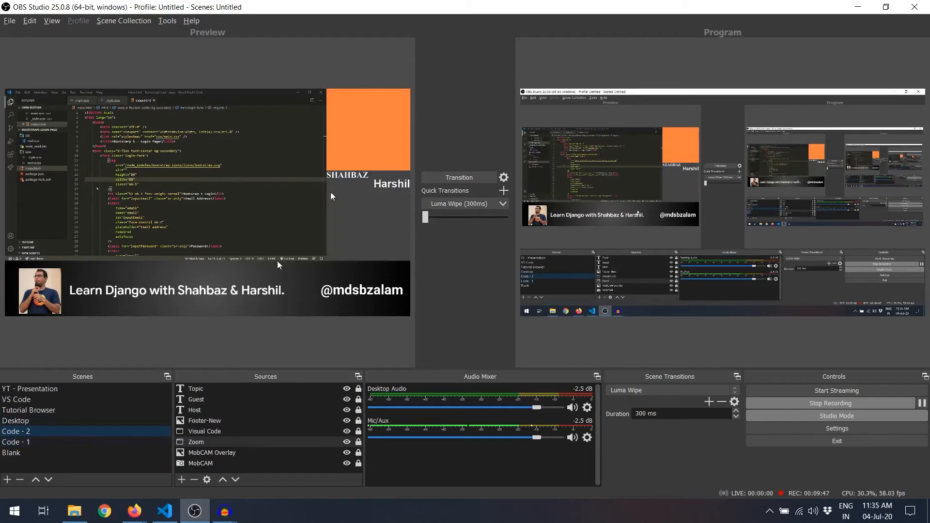
left_click(82, 443)
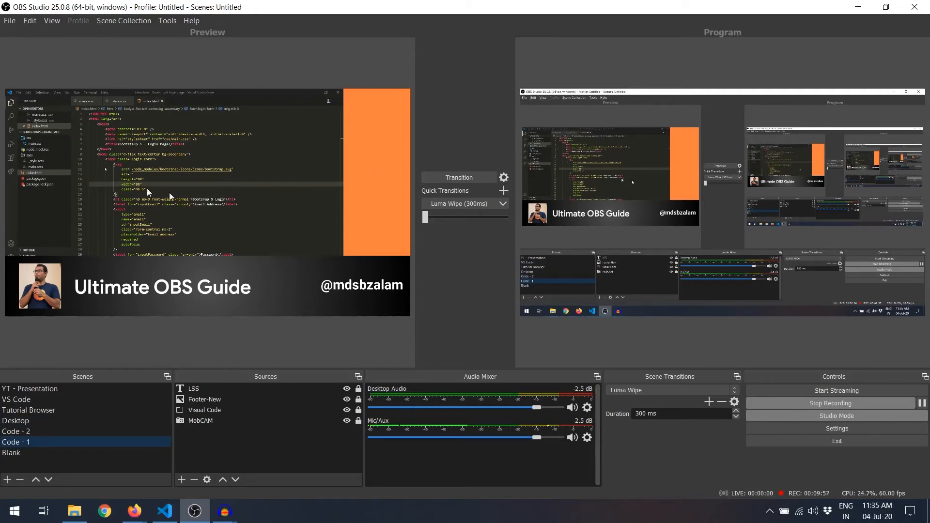
left_click(71, 430)
left_click(65, 441)
View the Blank scene and review the source types that can be added to it, without adding one
left_click(60, 453)
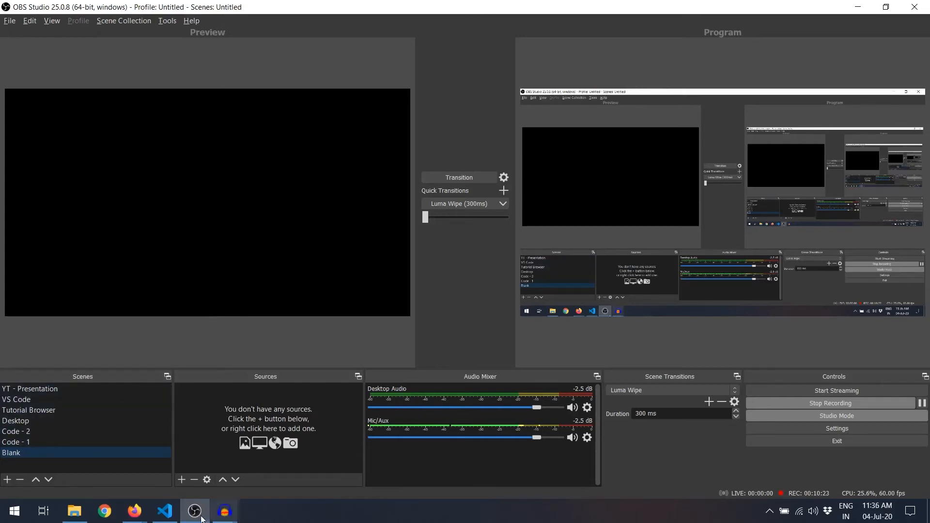
left_click(182, 480)
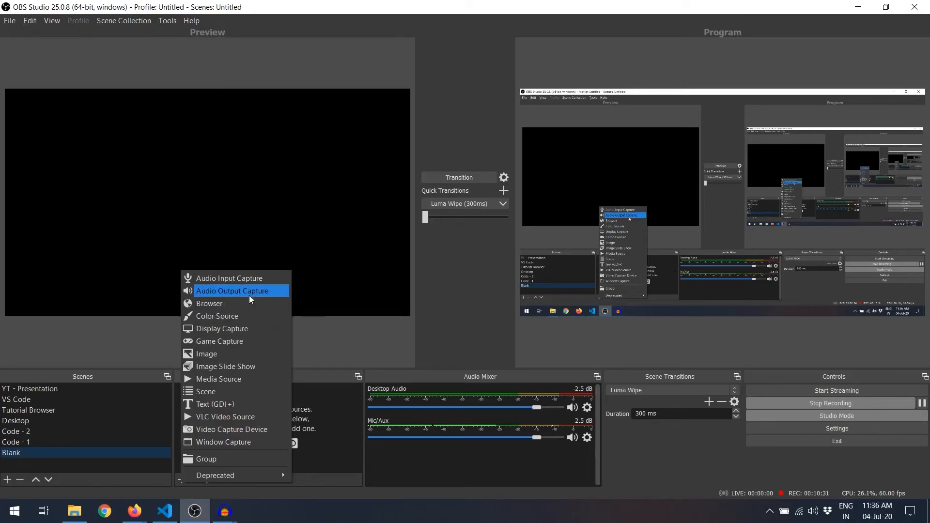
left_click(379, 460)
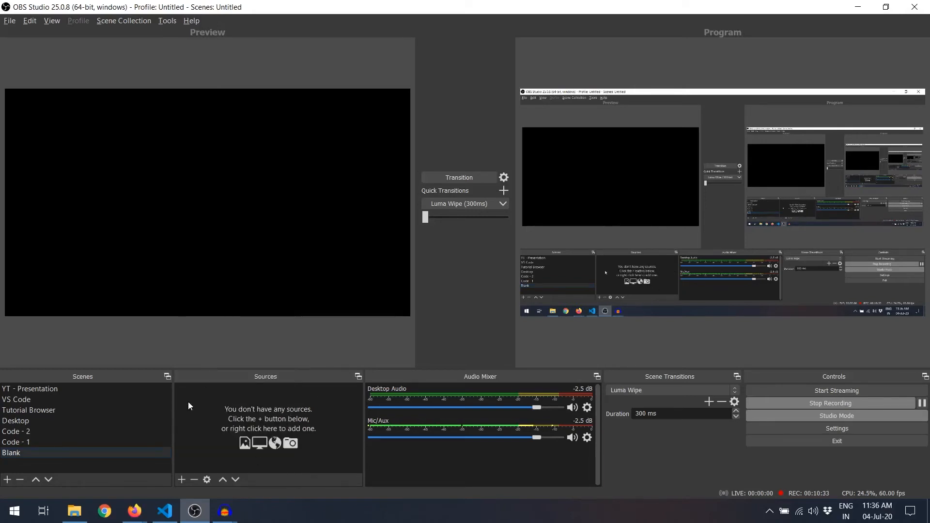
Return to the Tutorial Browser scene and review the scene transition types available, without adding one
left_click(79, 410)
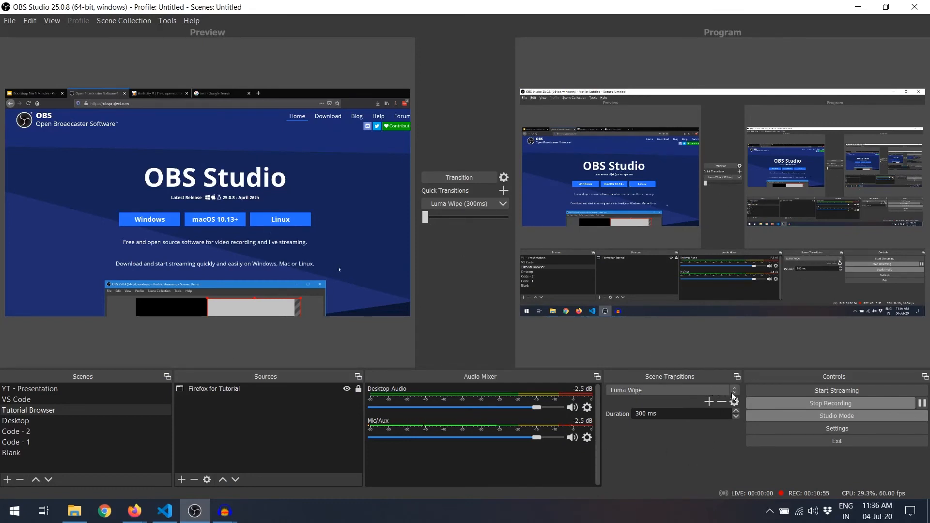
left_click(708, 402)
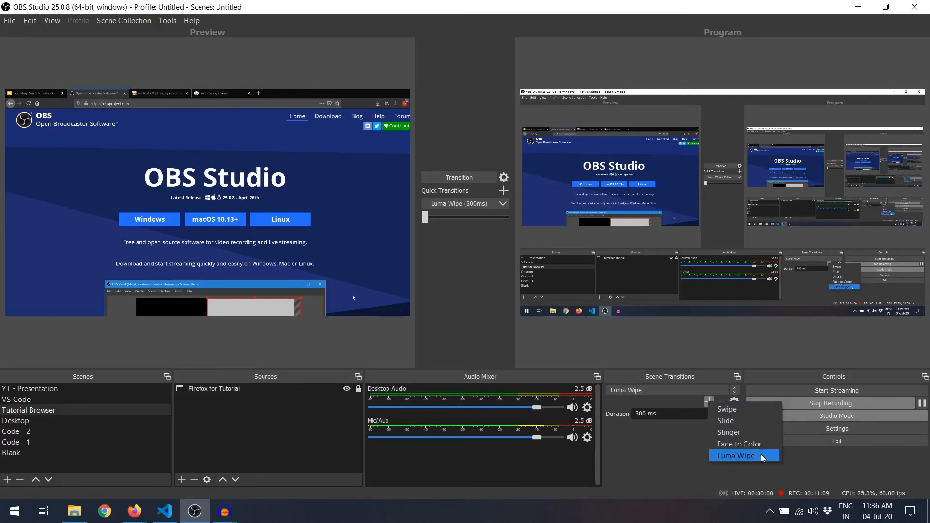
left_click(671, 449)
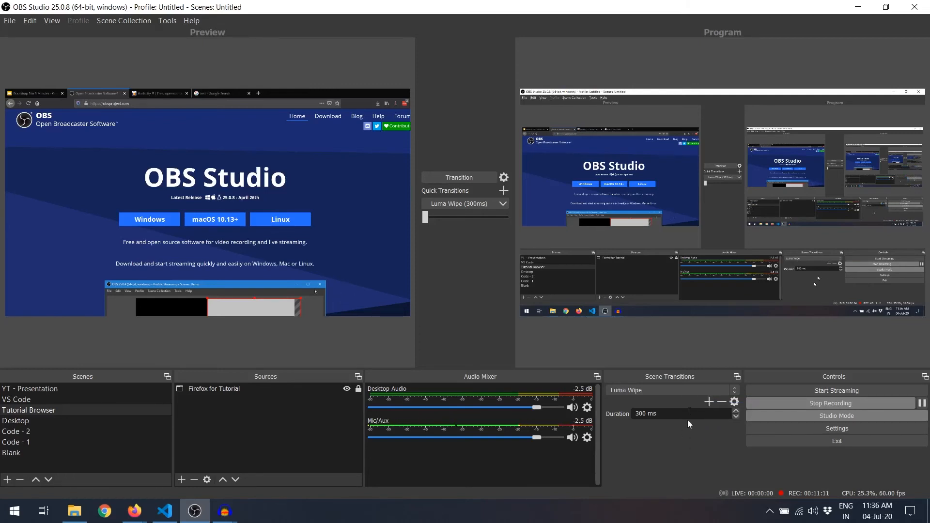
Open the properties of the Luma Wipe transition and preview it with its current image
left_click(735, 405)
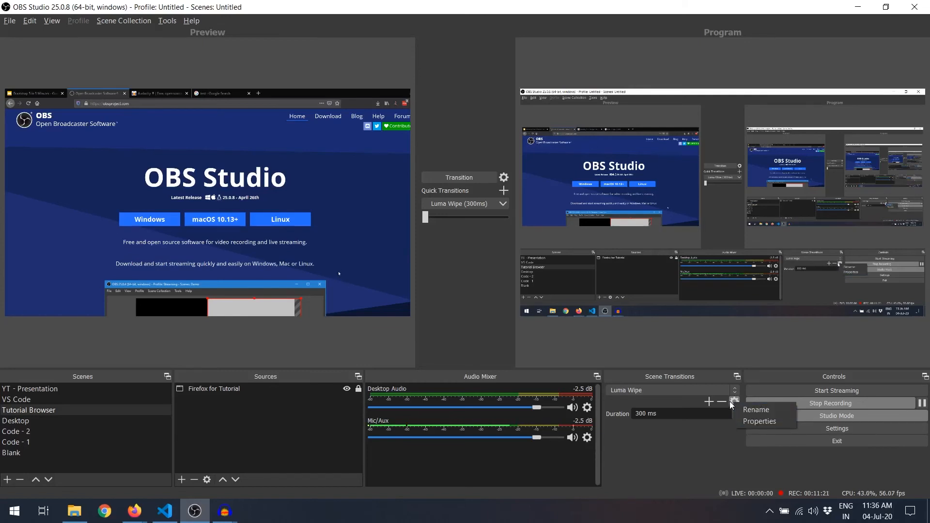
left_click(752, 421)
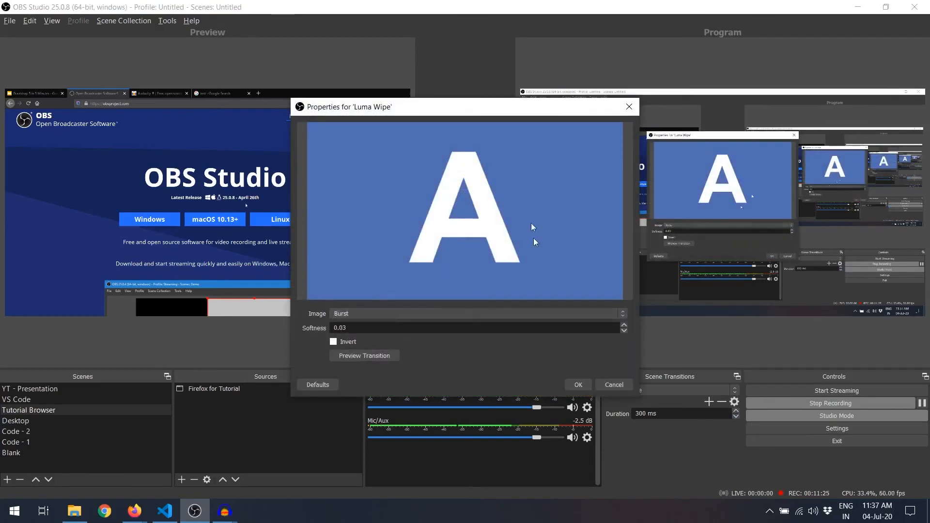
left_click(370, 358)
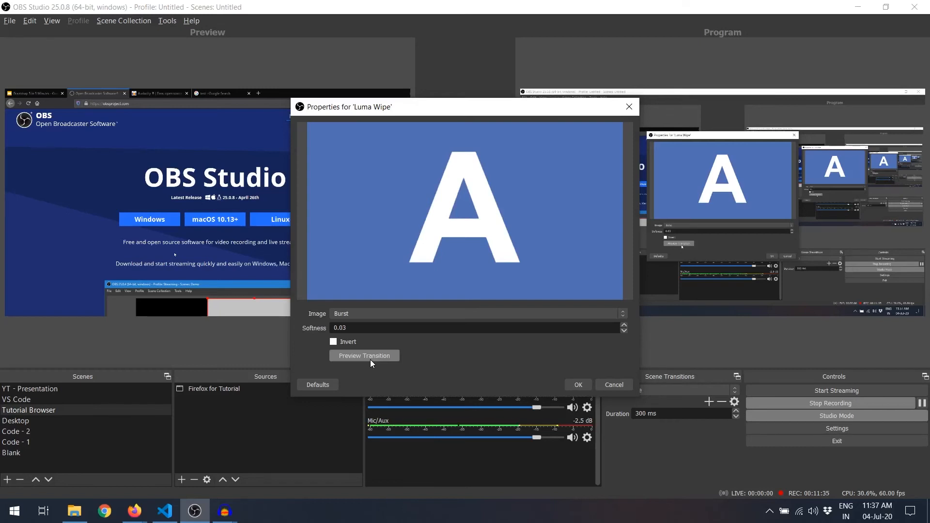
Try the Linear Top Right and Barndoor Top Left images for the Luma Wipe, previewing the transition with each
left_click(379, 313)
left_click(380, 202)
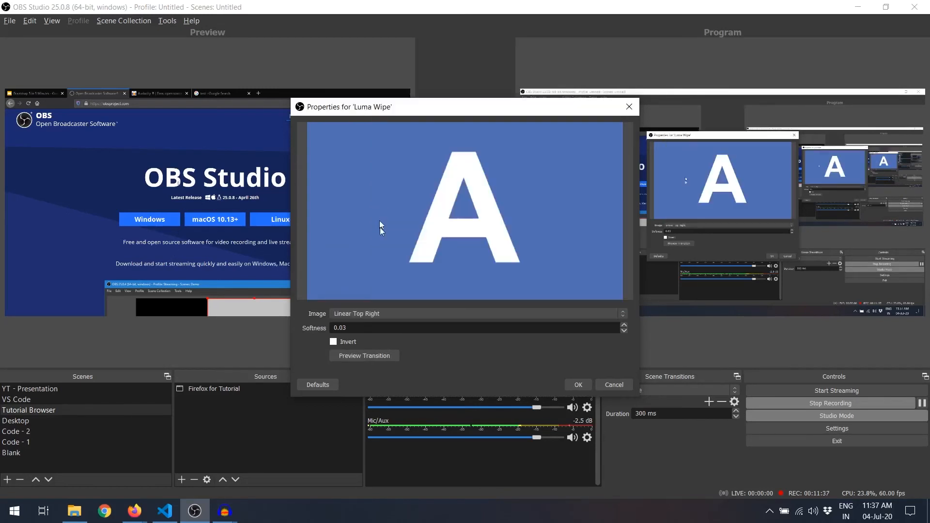
left_click(365, 356)
left_click(391, 312)
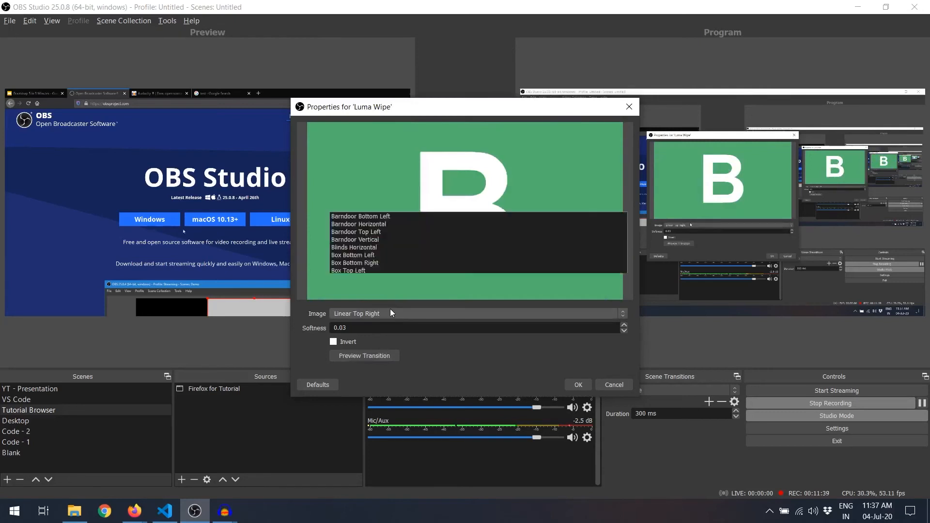
left_click(378, 65)
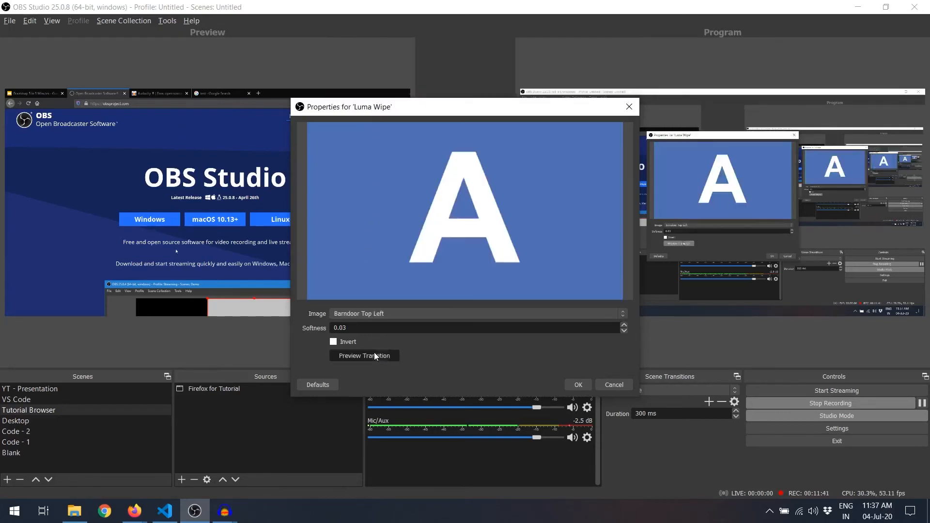
left_click(374, 353)
Try the Watercolor and Square images for the Luma Wipe, previewing the transition with each
left_click(391, 313)
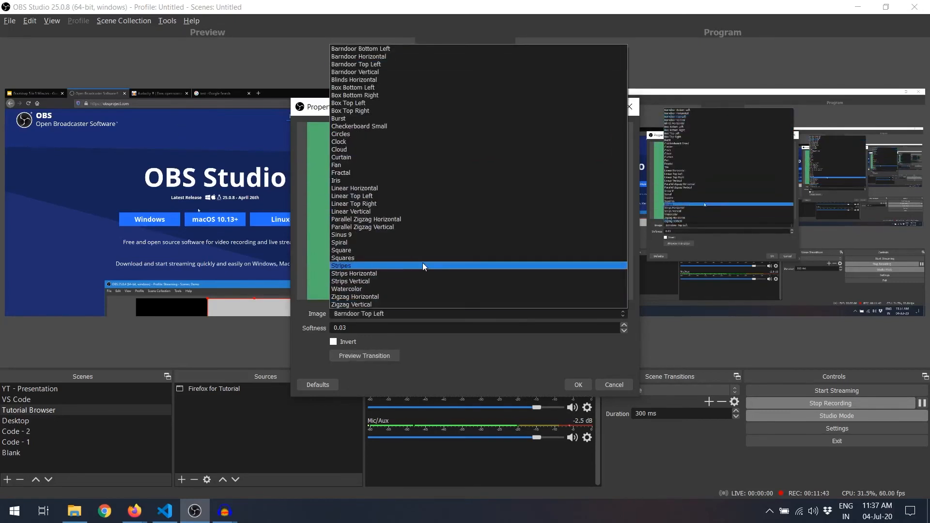
left_click(406, 291)
left_click(370, 357)
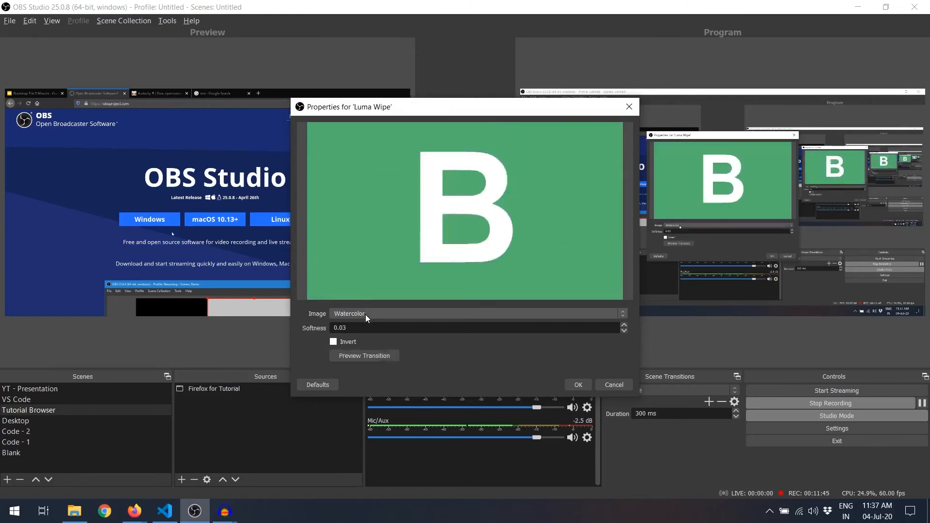
left_click(366, 314)
left_click(381, 250)
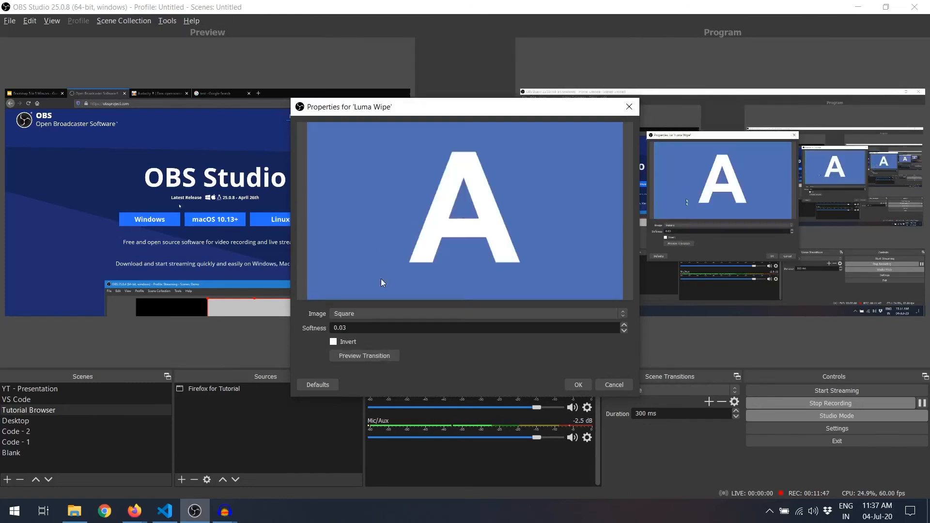
left_click(370, 356)
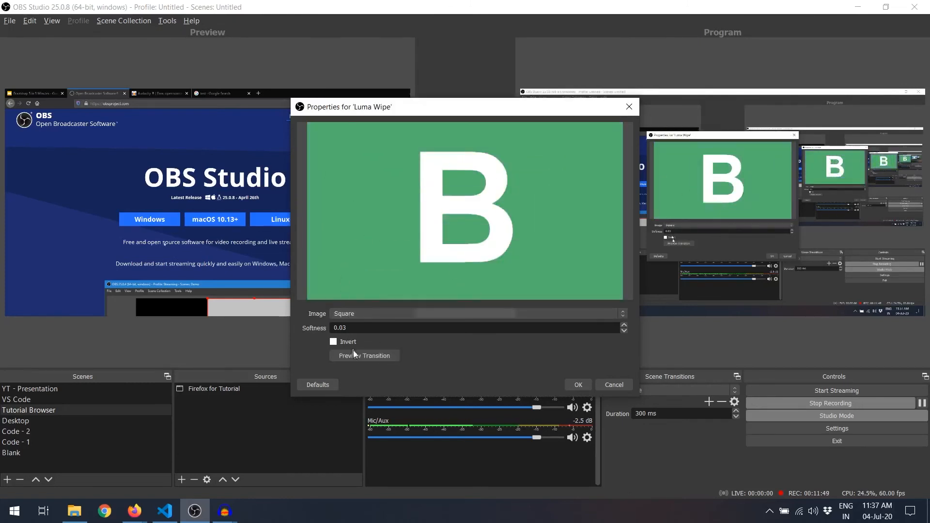
Set the Luma Wipe image to Burst, preview the transition and accept the properties
left_click(368, 318)
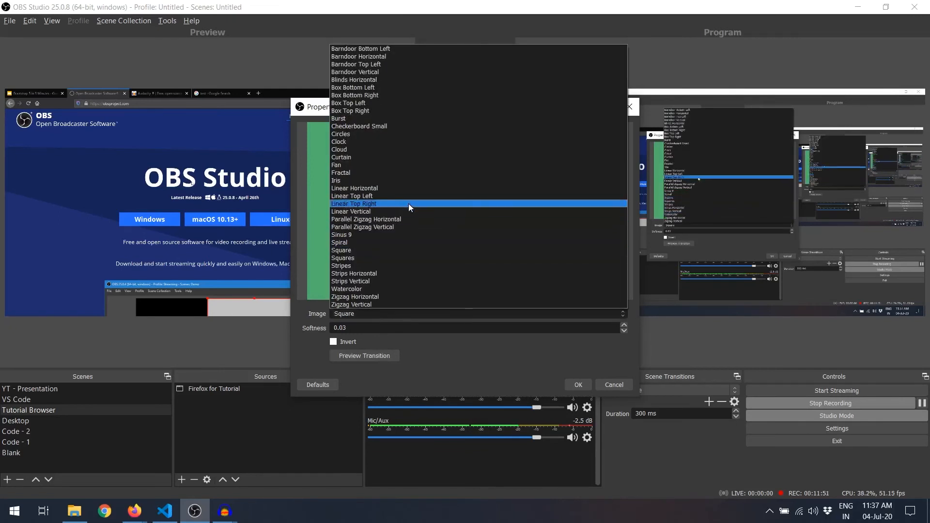
left_click(394, 118)
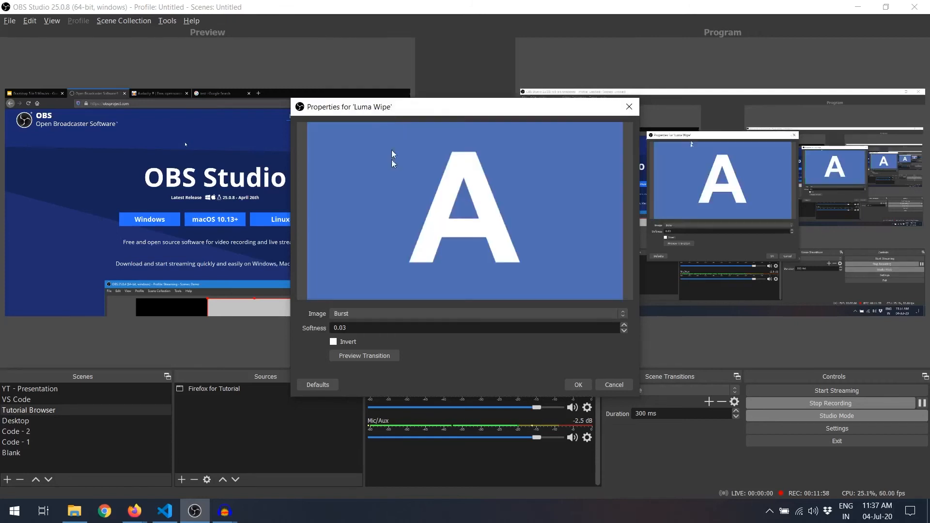
left_click(379, 355)
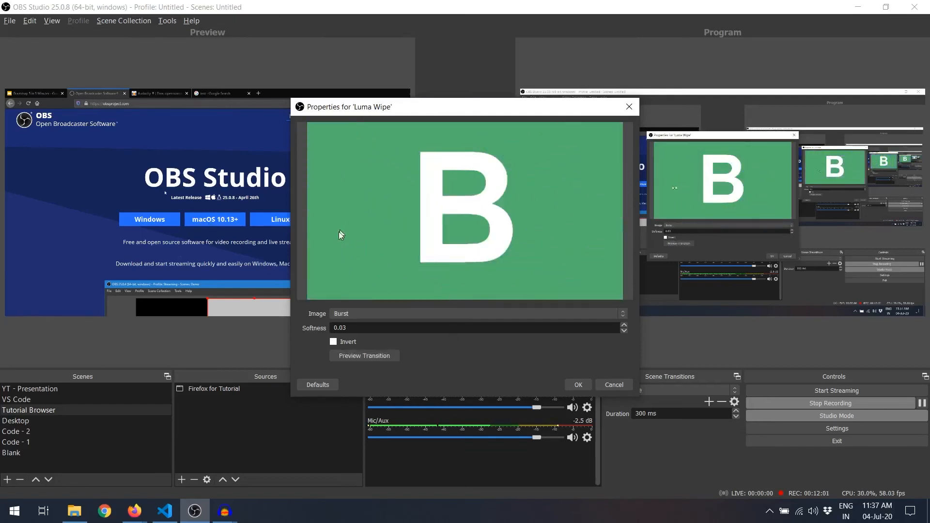
left_click(577, 386)
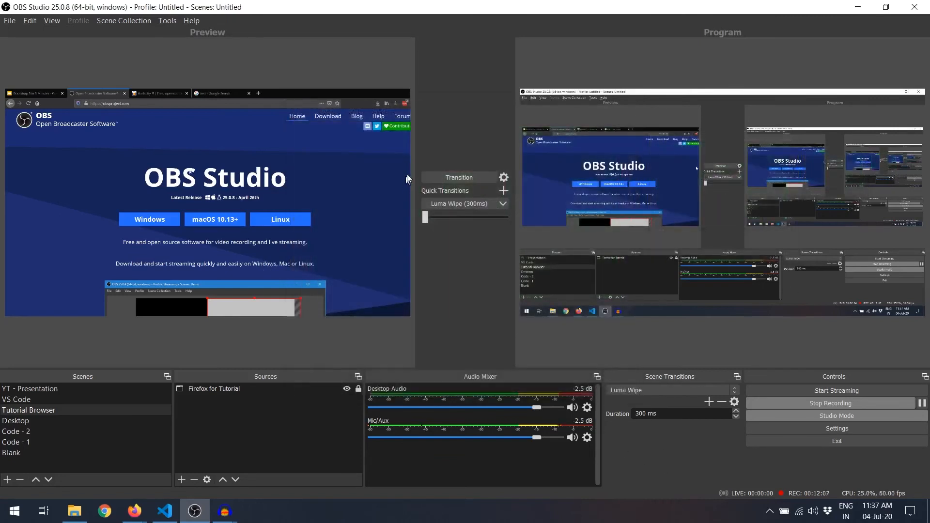
Check the hotkey assigned to the Luma Wipe quick transition in the settings, leaving without changes
left_click(824, 428)
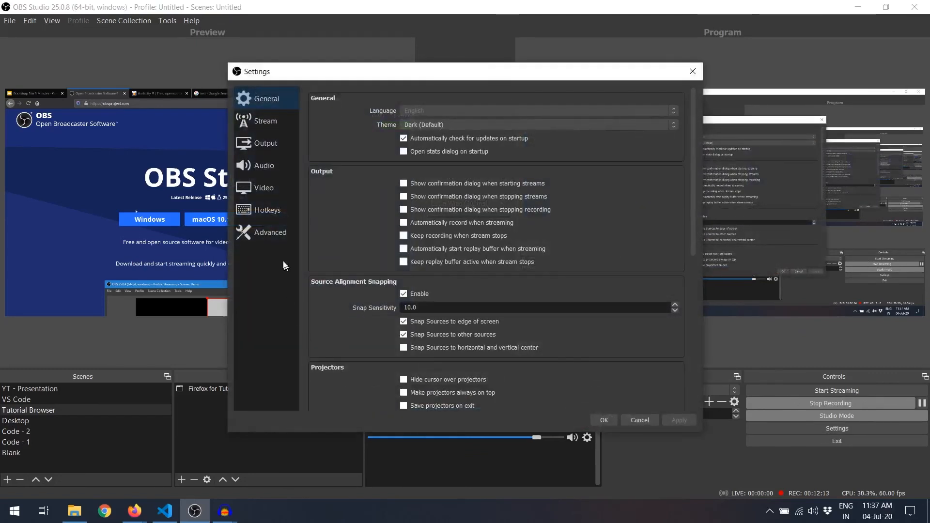
left_click(265, 209)
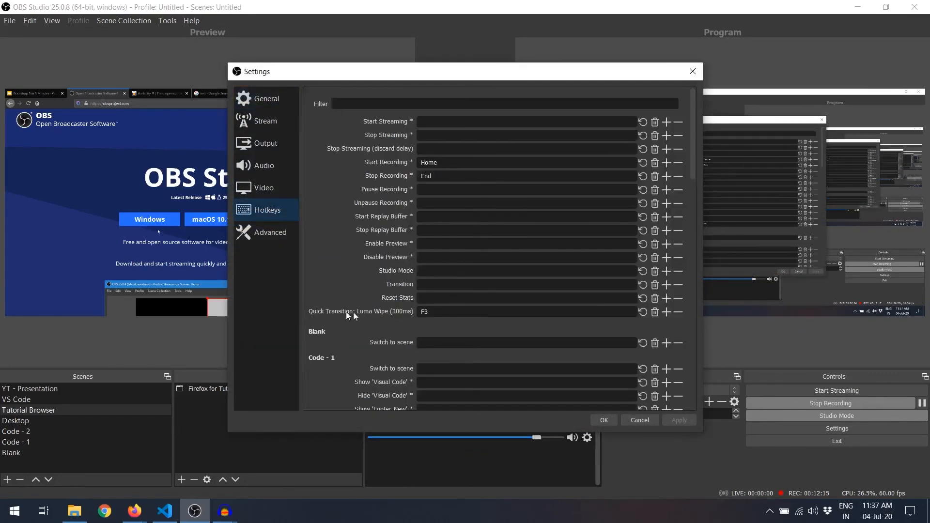
left_click(693, 71)
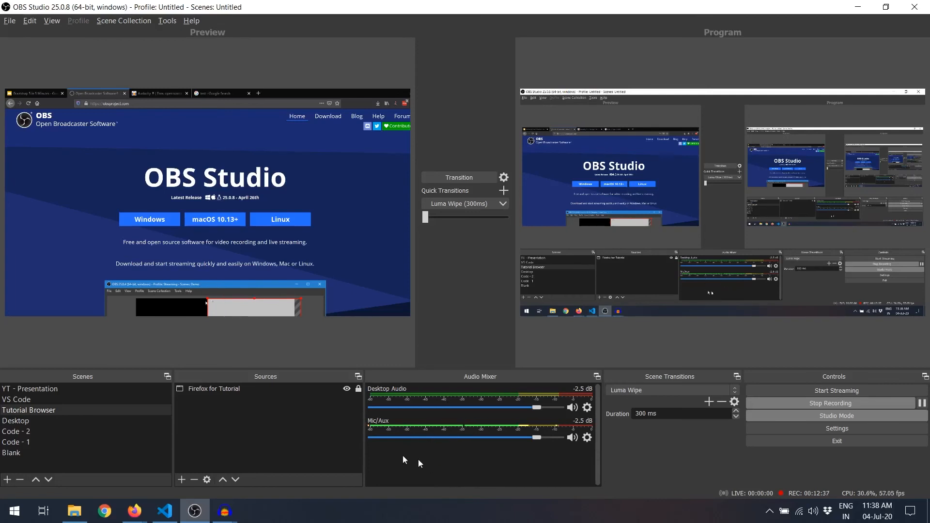
View the Code - 2 and Desktop scenes, and switch to Audacity to look at its recording and empty project windows before returning to OBS Studio
left_click(92, 429)
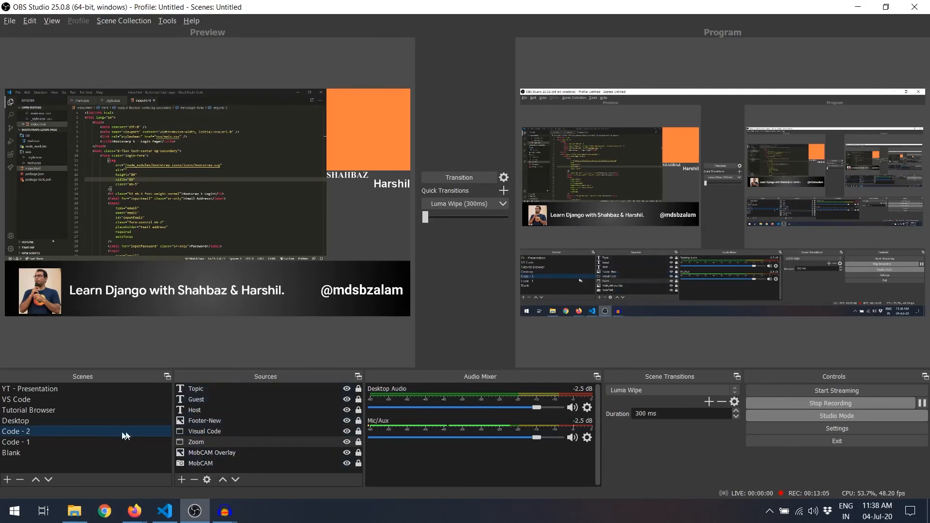
left_click(50, 420)
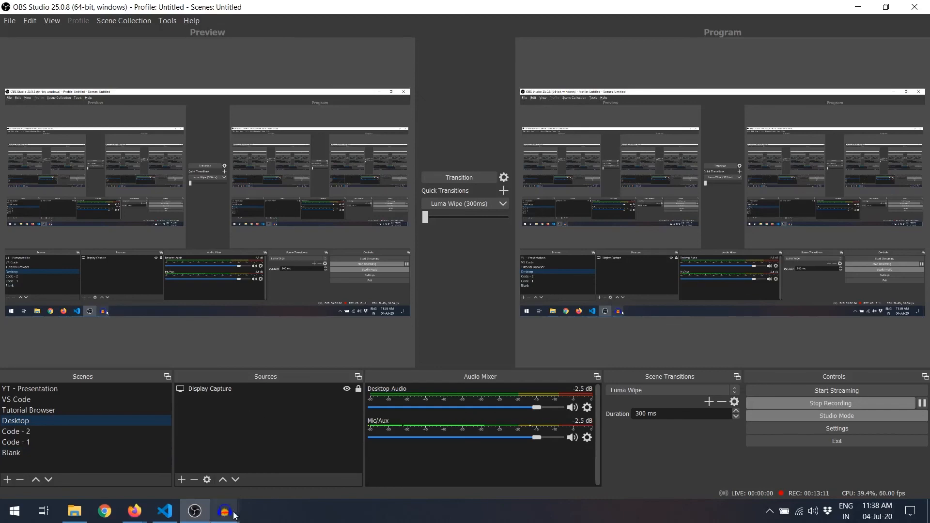
mouse_move(225, 513)
mouse_move(186, 457)
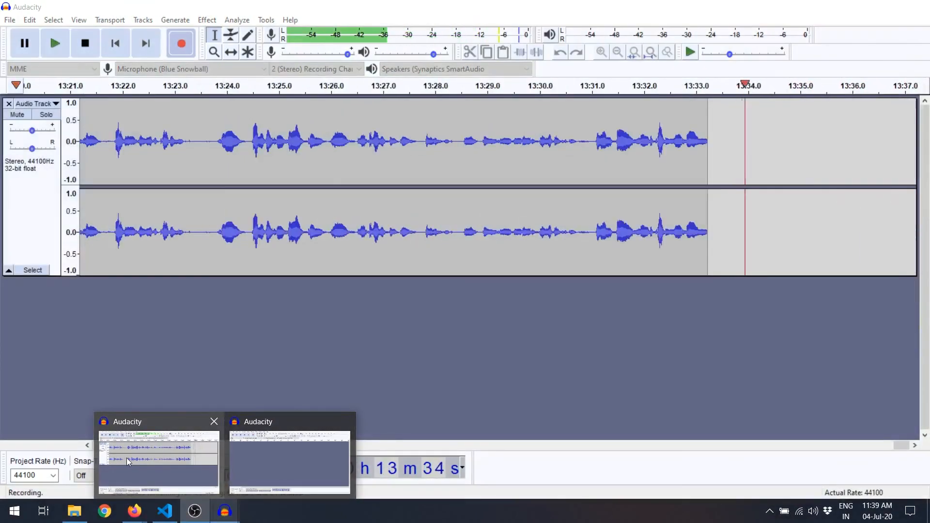
left_click(246, 463)
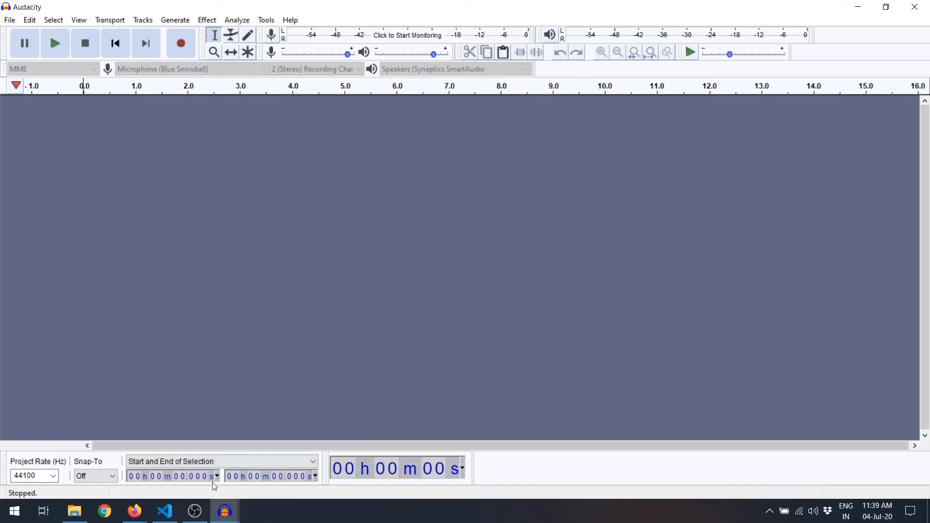
left_click(194, 511)
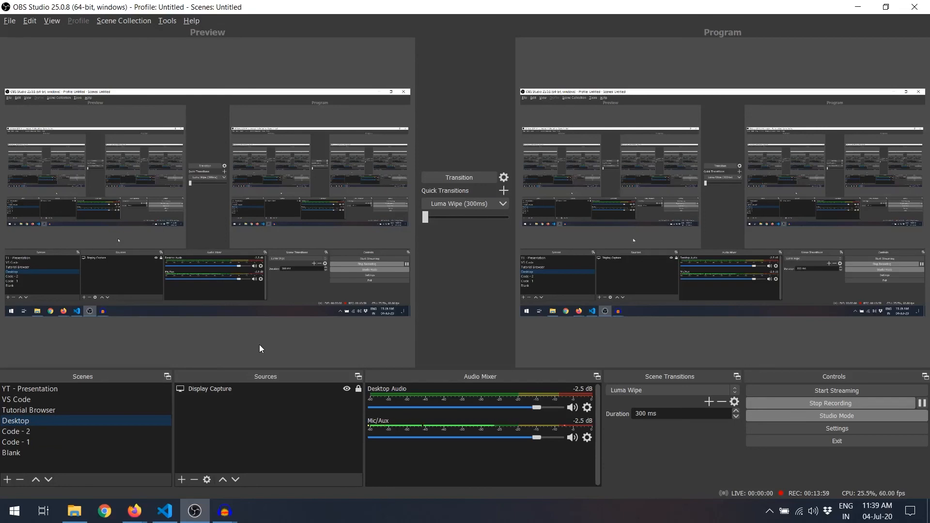
View the YT - Presentation, VS Code and Tutorial Browser scenes in turn
left_click(108, 389)
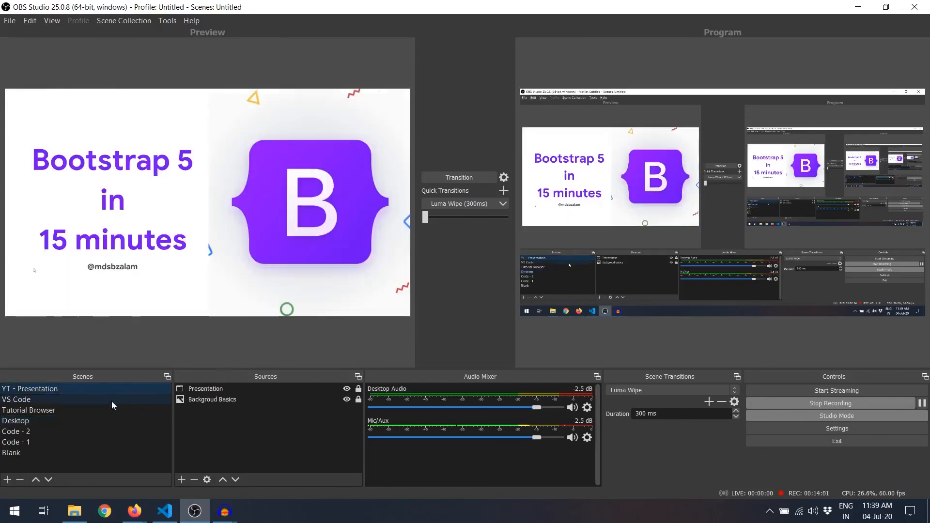
left_click(111, 401)
left_click(108, 410)
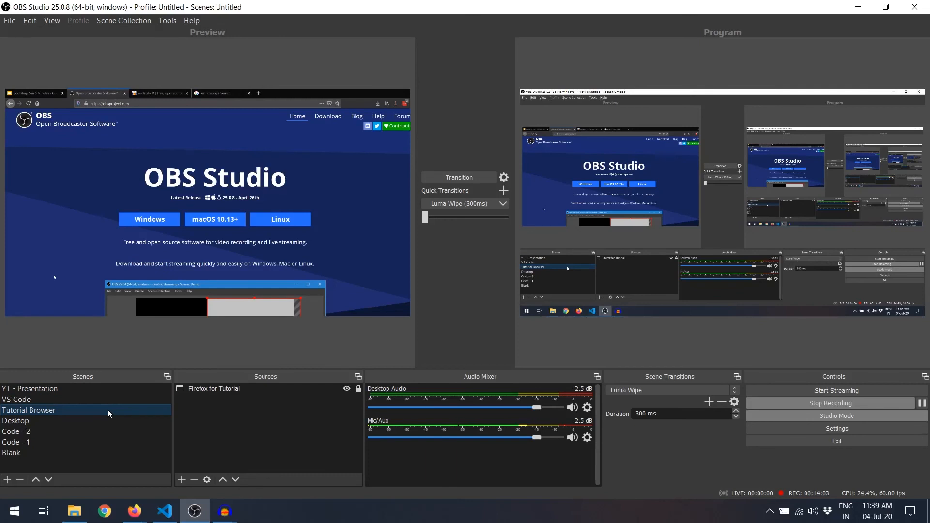